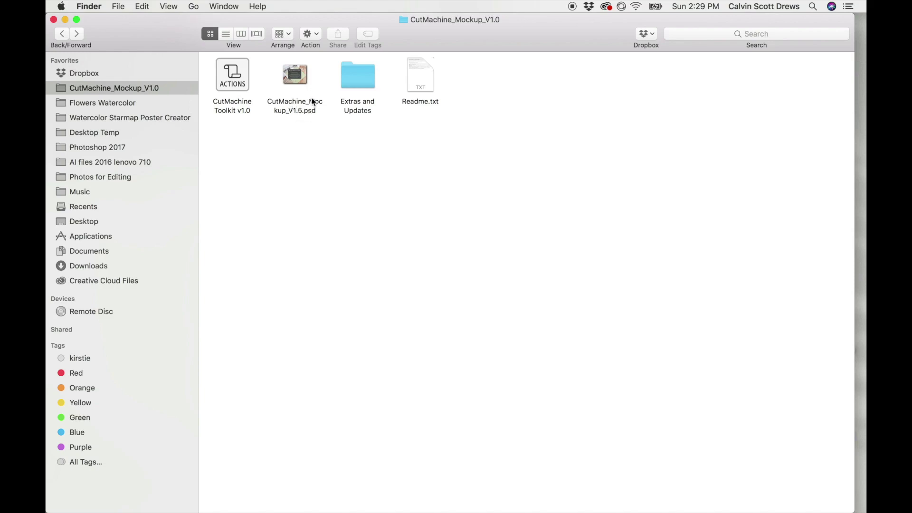
Step: Open the CutMachine mockup file and hide the 'Welcome! Hide me :]' layer
{"action": "double_click", "coordinate": [296, 76]}
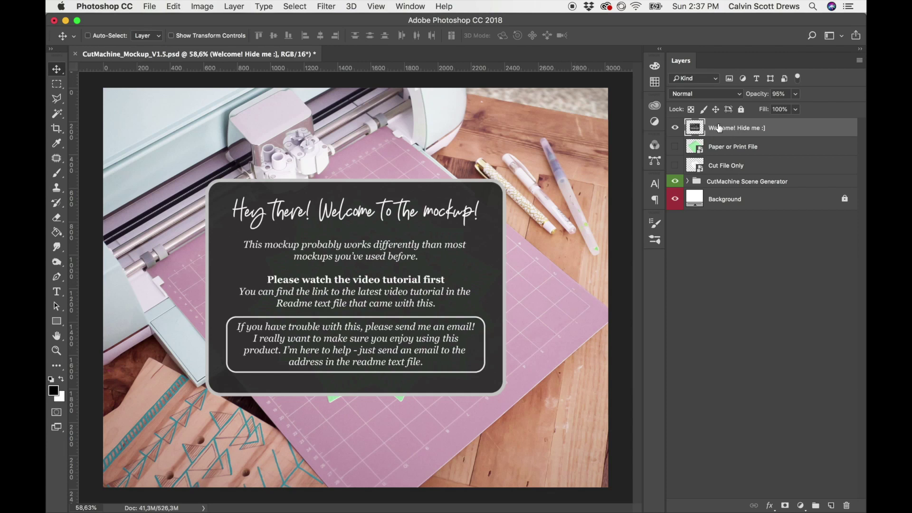
{"action": "left_click", "coordinate": [675, 128]}
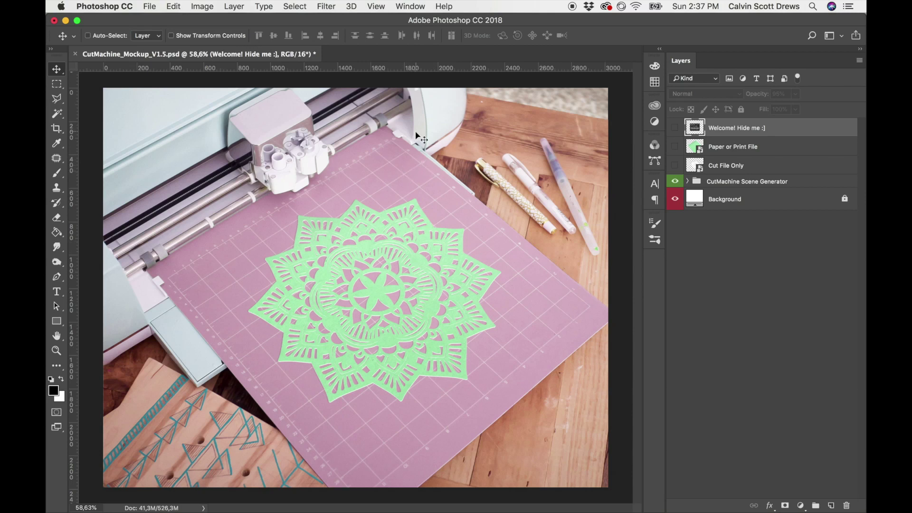
Step: Show the Actions panel and clear all existing actions
{"action": "left_click", "coordinate": [410, 7]}
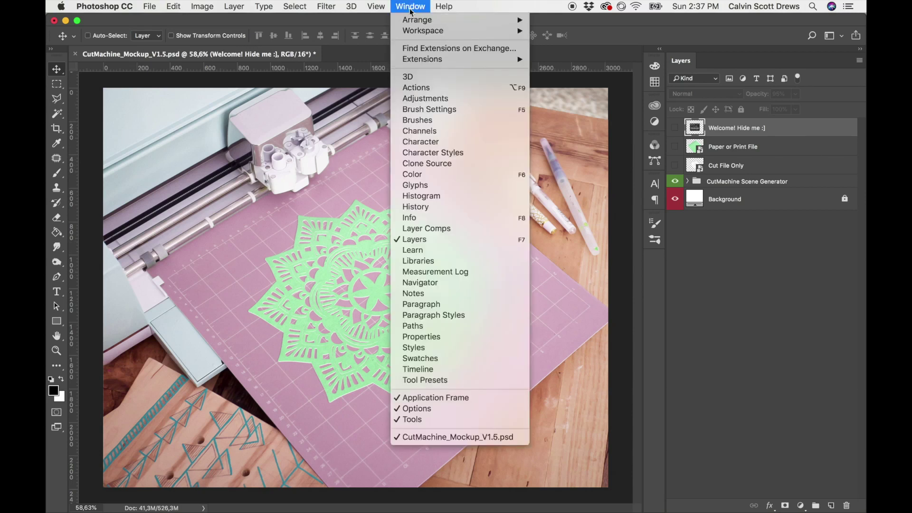
{"action": "left_click", "coordinate": [418, 89]}
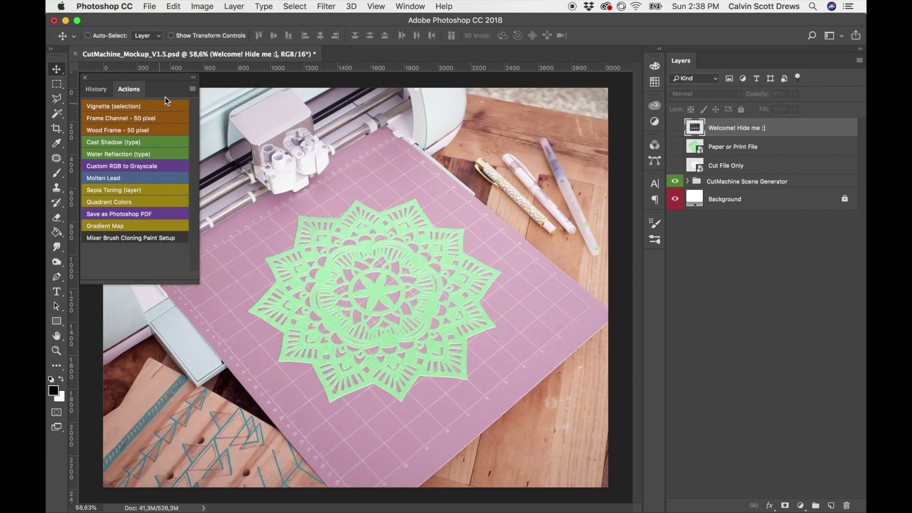
{"action": "left_click", "coordinate": [193, 89]}
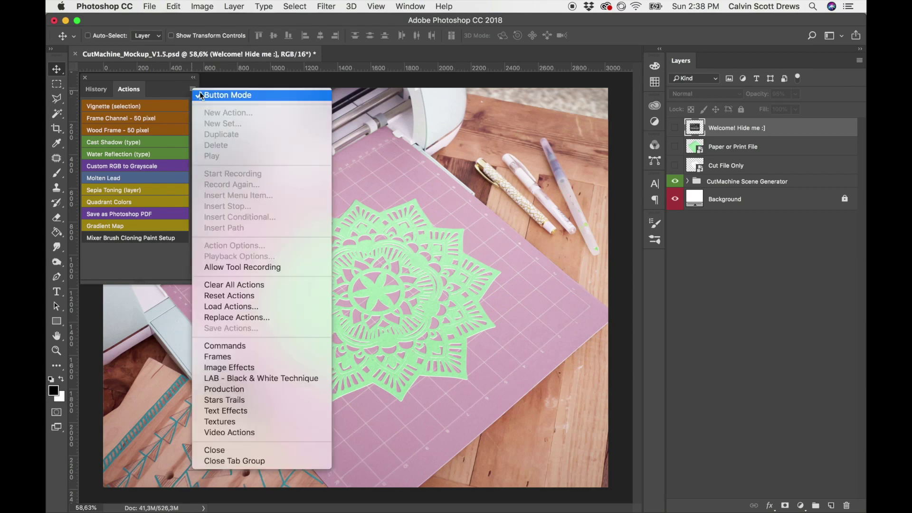
{"action": "left_click", "coordinate": [227, 284]}
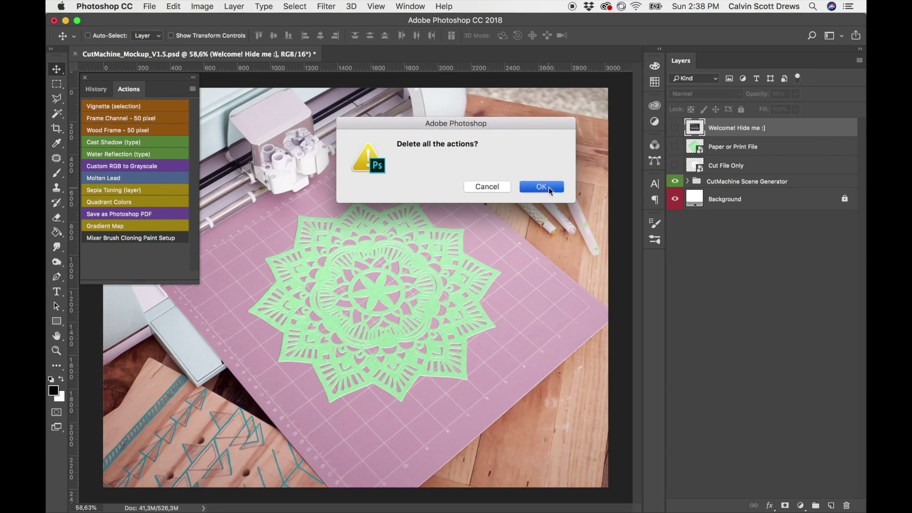
{"action": "left_click", "coordinate": [549, 190]}
Step: Load the CutMachine Toolkit v1.0 action set into the Actions panel
{"action": "left_click", "coordinate": [193, 89]}
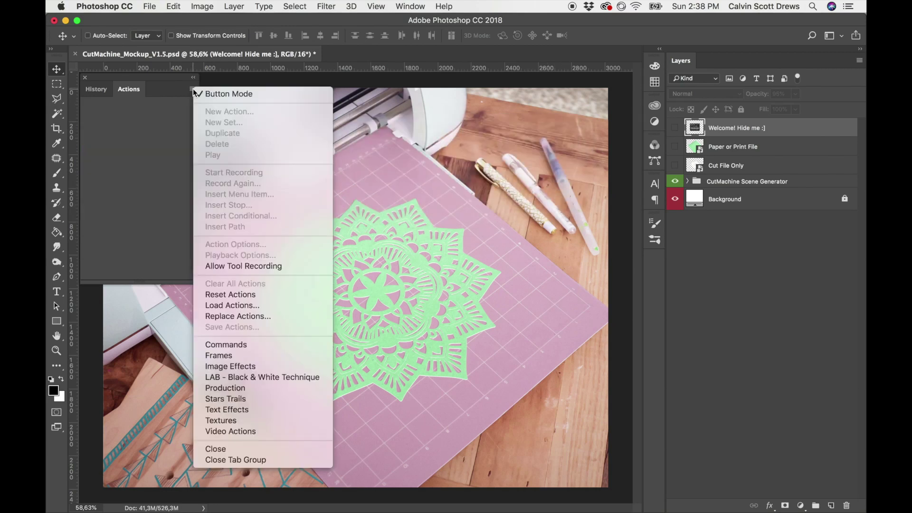
{"action": "left_click", "coordinate": [230, 308]}
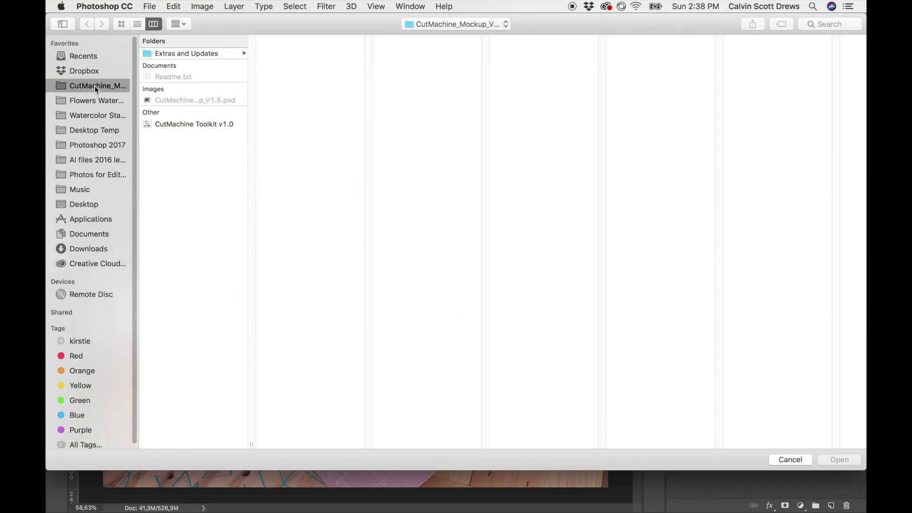
{"action": "left_click", "coordinate": [172, 124]}
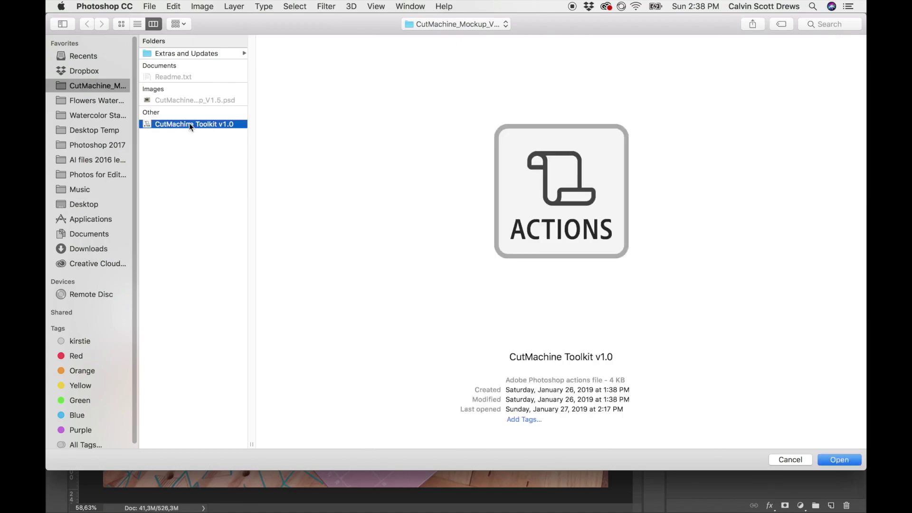
{"action": "left_click", "coordinate": [835, 459]}
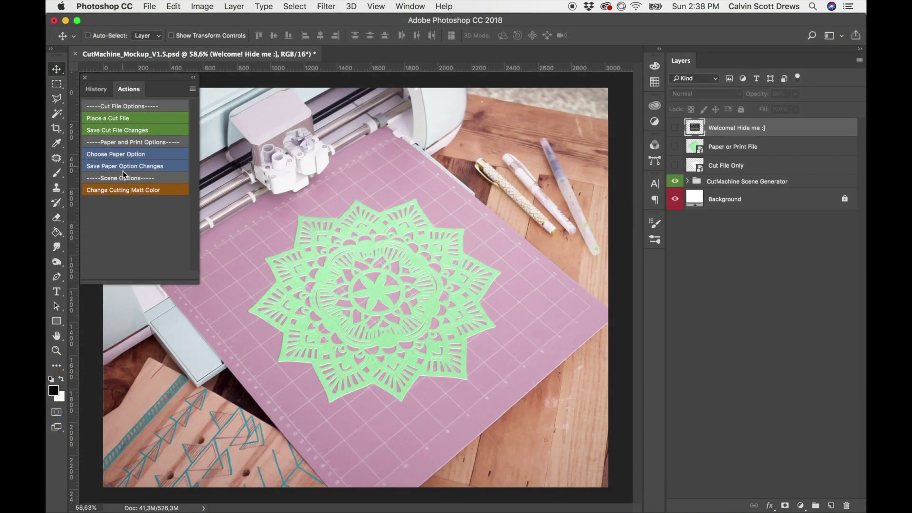
{"action": "left_click", "coordinate": [192, 89]}
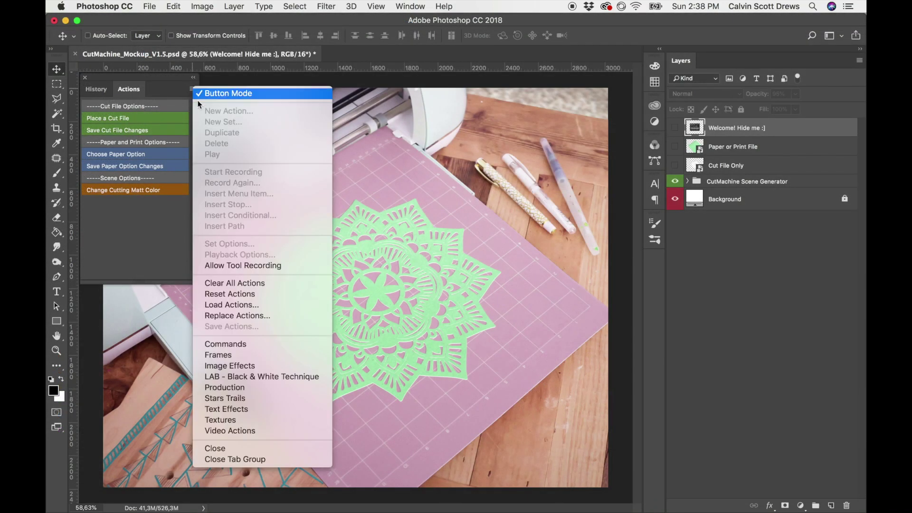
{"action": "left_click", "coordinate": [199, 95]}
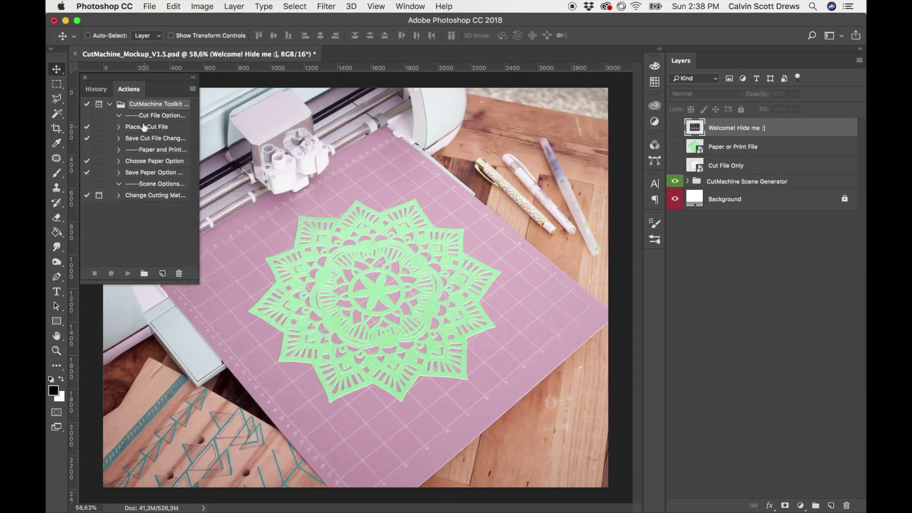
{"action": "left_click", "coordinate": [192, 88]}
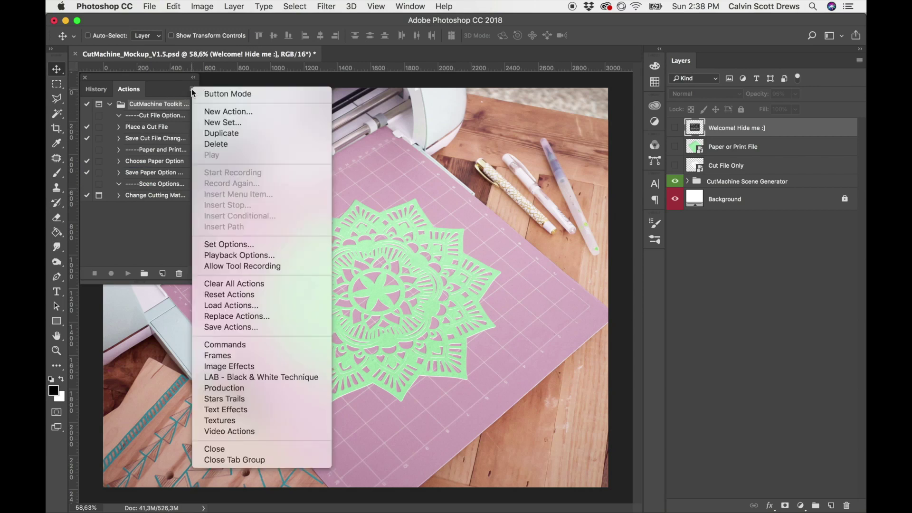
{"action": "left_click", "coordinate": [218, 95]}
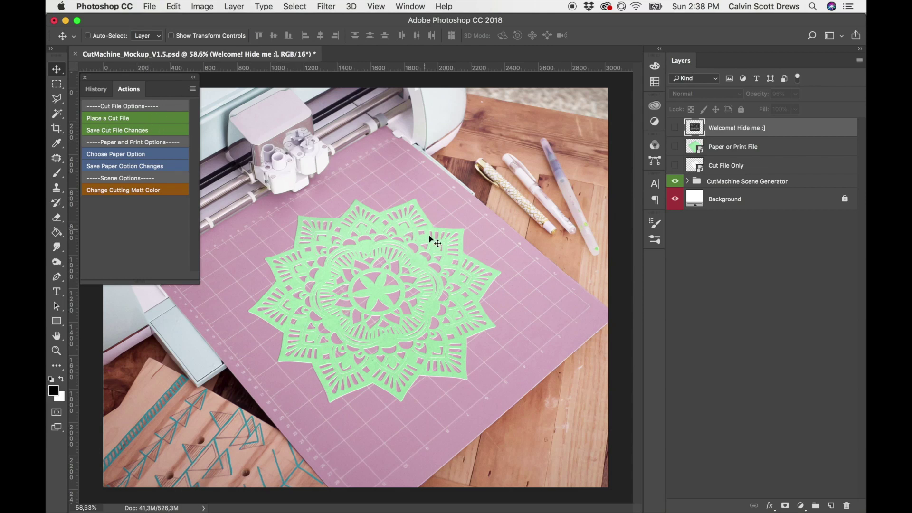
Step: In the cut file, hide the 'Delete and Replace Me!' layer and place Heart-Flower-CutFile.png linked
{"action": "left_click", "coordinate": [116, 122]}
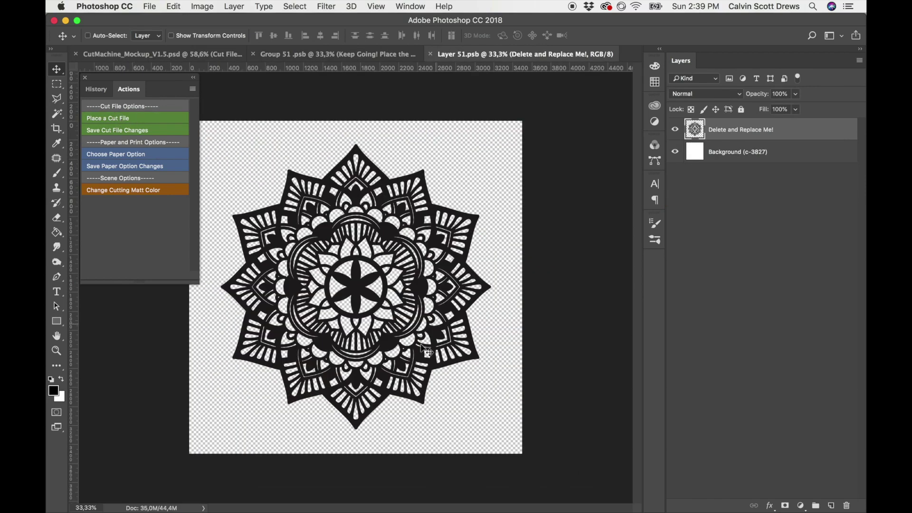
{"action": "left_click", "coordinate": [676, 131]}
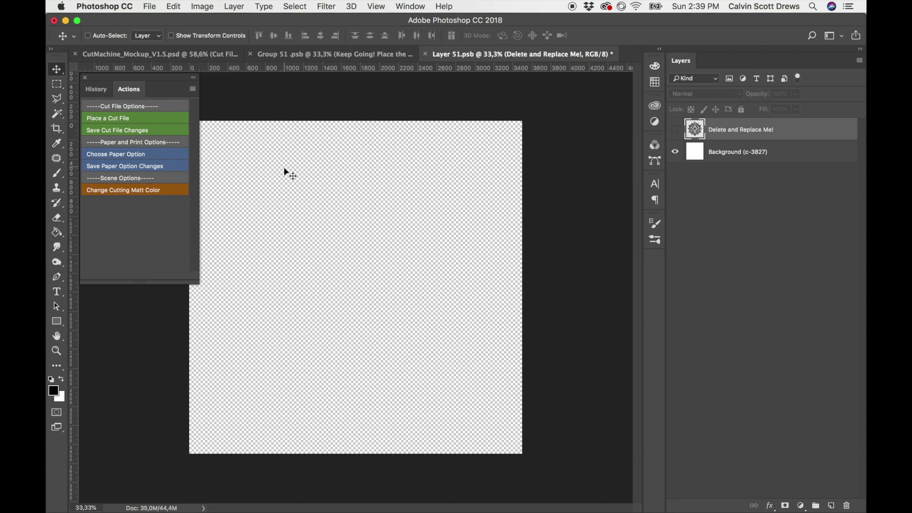
{"action": "left_click", "coordinate": [149, 6]}
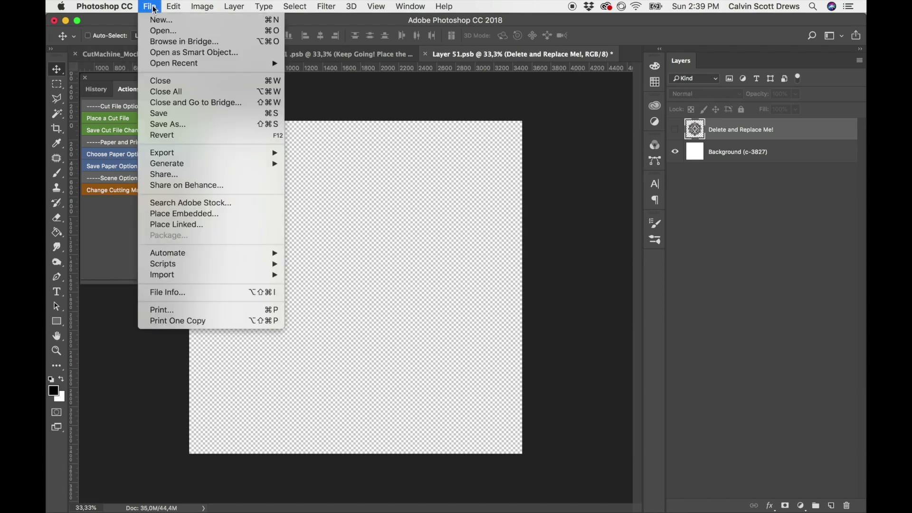
{"action": "left_click", "coordinate": [179, 225]}
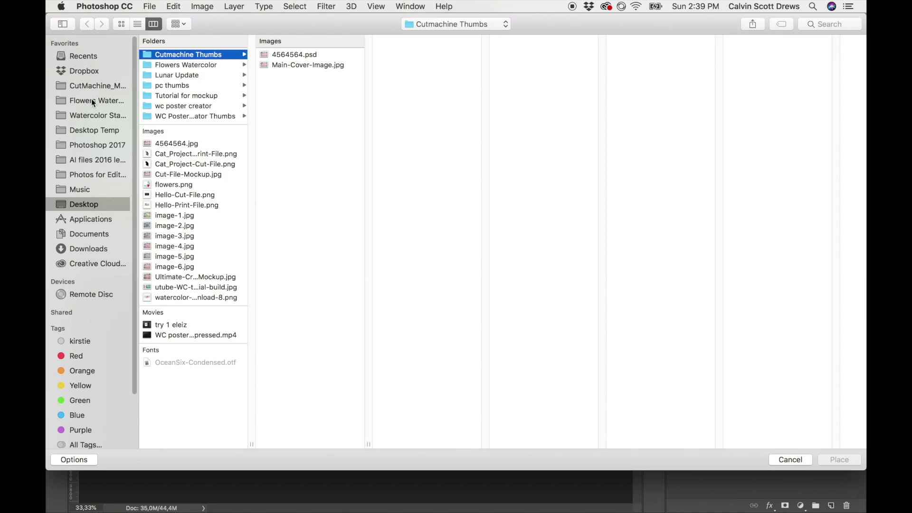
{"action": "left_click", "coordinate": [119, 100]}
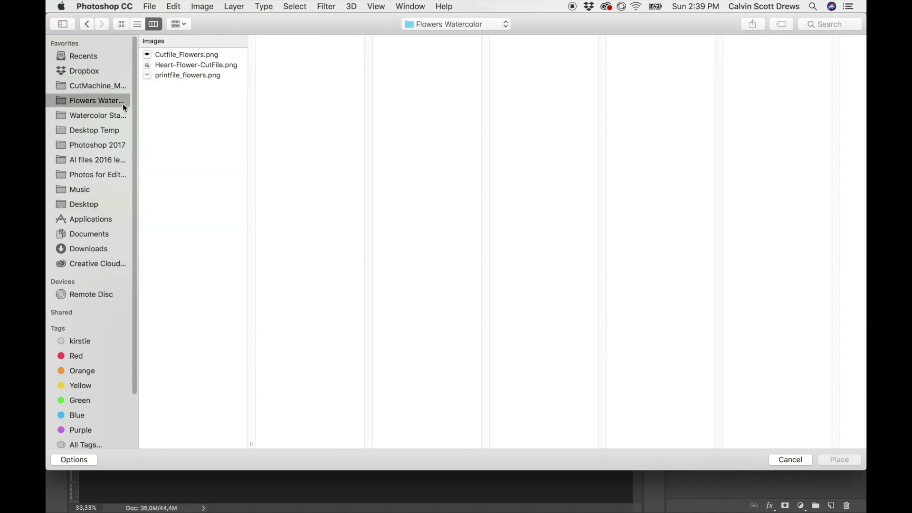
{"action": "left_click", "coordinate": [159, 65]}
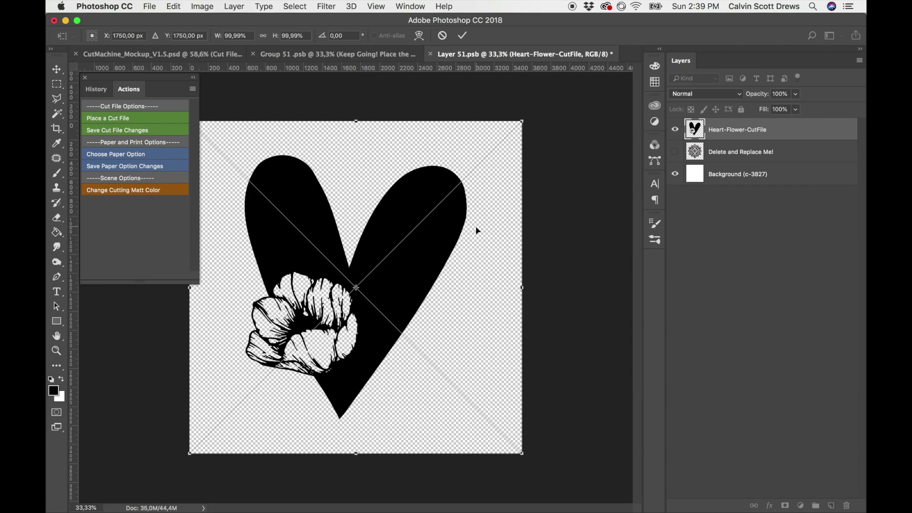
Step: Commit the heart placement and run Save Cut File Changes to update the mockup
{"action": "key", "text": "Return"}
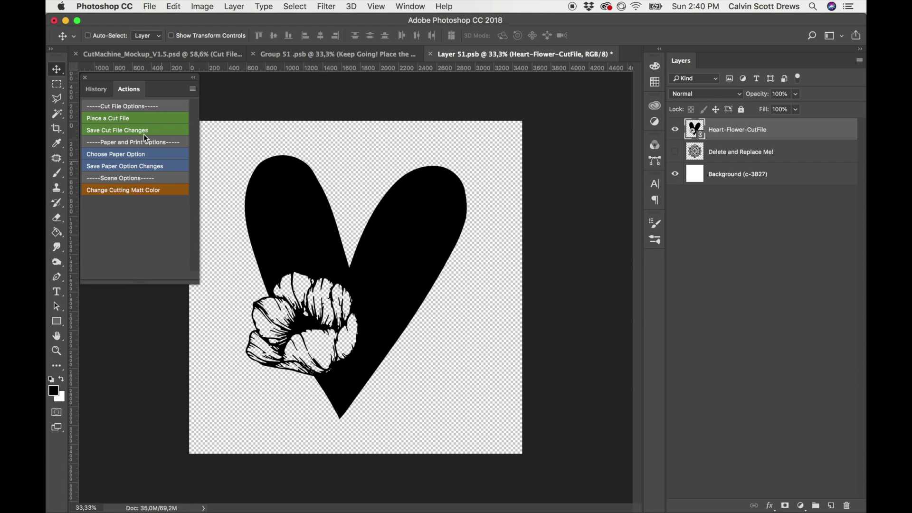
{"action": "left_click", "coordinate": [112, 130]}
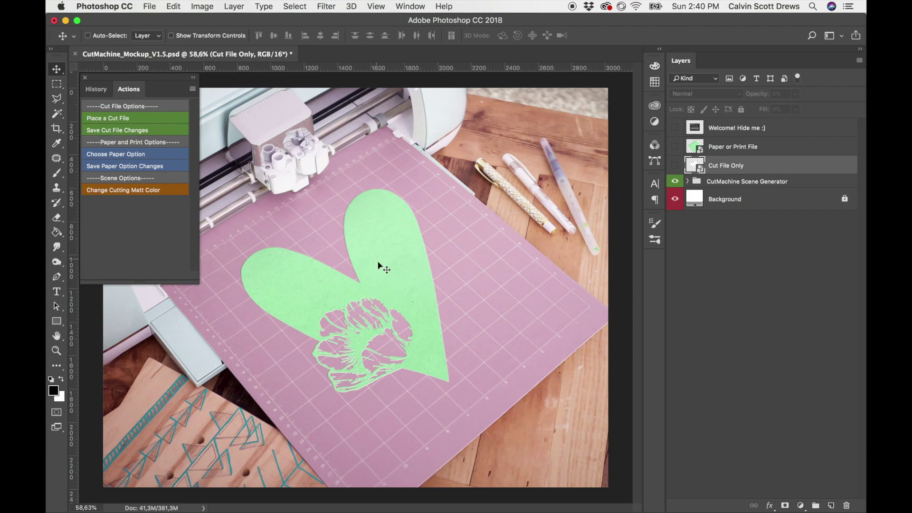
Step: Open the paper file via Choose Paper Option and expand the Custom Paper Color Creator group
{"action": "left_click", "coordinate": [140, 156]}
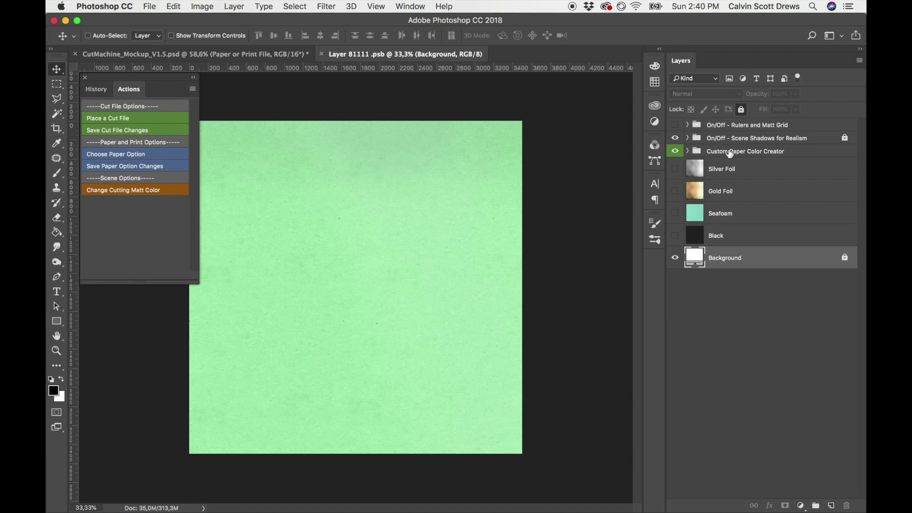
{"action": "left_click", "coordinate": [688, 151]}
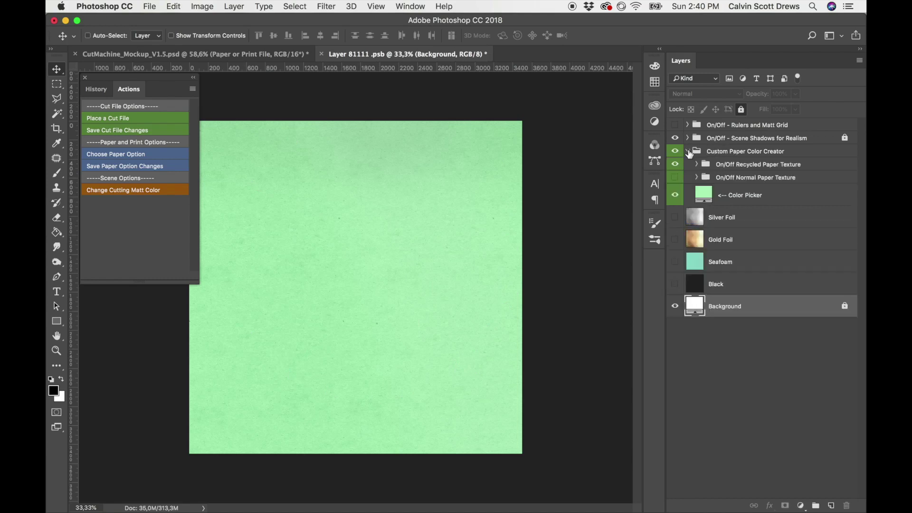
{"action": "double_click", "coordinate": [701, 196]}
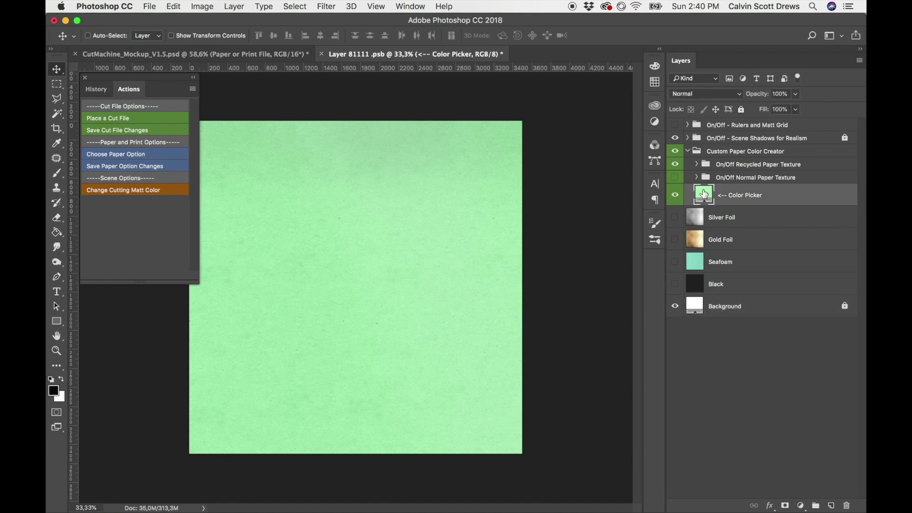
Step: Set the paper fill colour to bright pink e27795 and collapse the group
{"action": "mouse_move", "coordinate": [536, 167]}
{"action": "left_mouse_down"}
{"action": "mouse_move", "coordinate": [560, 153]}
{"action": "mouse_move", "coordinate": [517, 223]}
{"action": "mouse_move", "coordinate": [517, 208]}
{"action": "mouse_move", "coordinate": [503, 196]}
{"action": "mouse_move", "coordinate": [546, 178]}
{"action": "left_mouse_up"}
{"action": "left_click", "coordinate": [639, 154]}
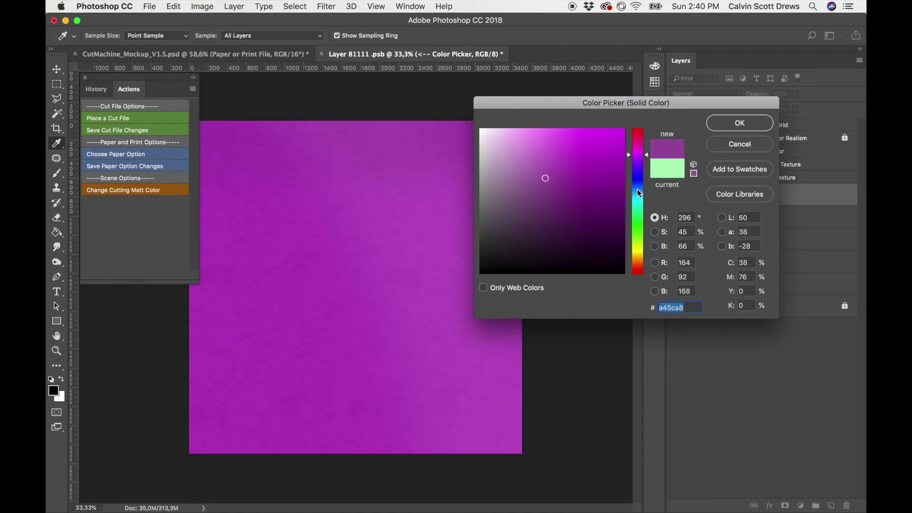
{"action": "left_click", "coordinate": [639, 193]}
{"action": "left_click", "coordinate": [640, 227]}
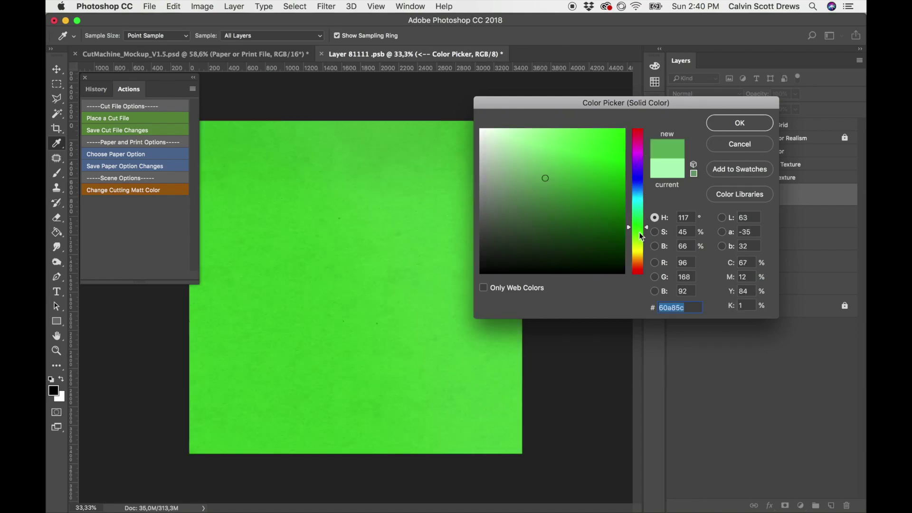
{"action": "left_click", "coordinate": [639, 197]}
{"action": "left_click", "coordinate": [639, 141]}
{"action": "left_click", "coordinate": [638, 136]}
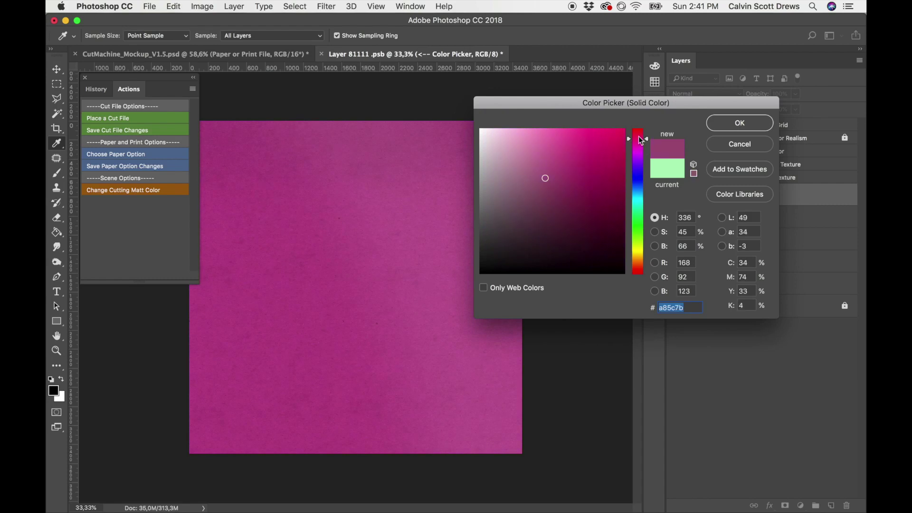
{"action": "left_click", "coordinate": [537, 146]}
{"action": "left_click", "coordinate": [540, 138]}
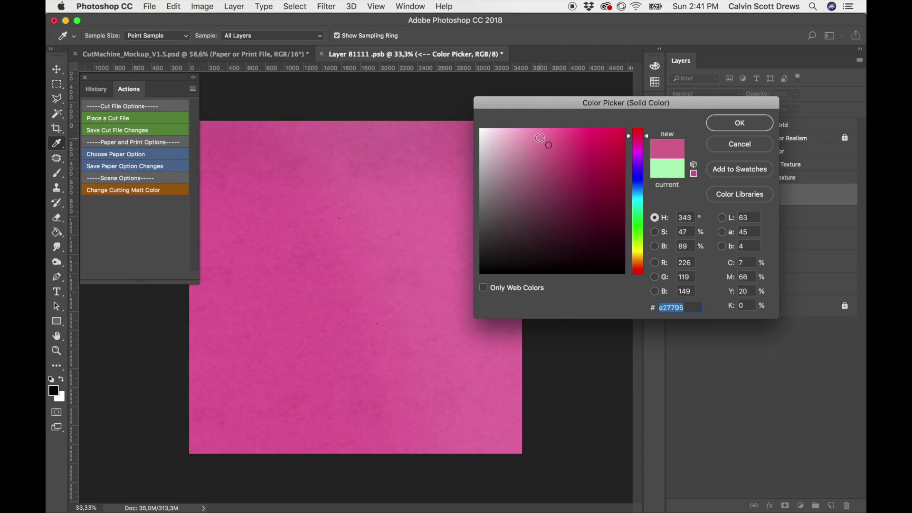
{"action": "left_click", "coordinate": [740, 124]}
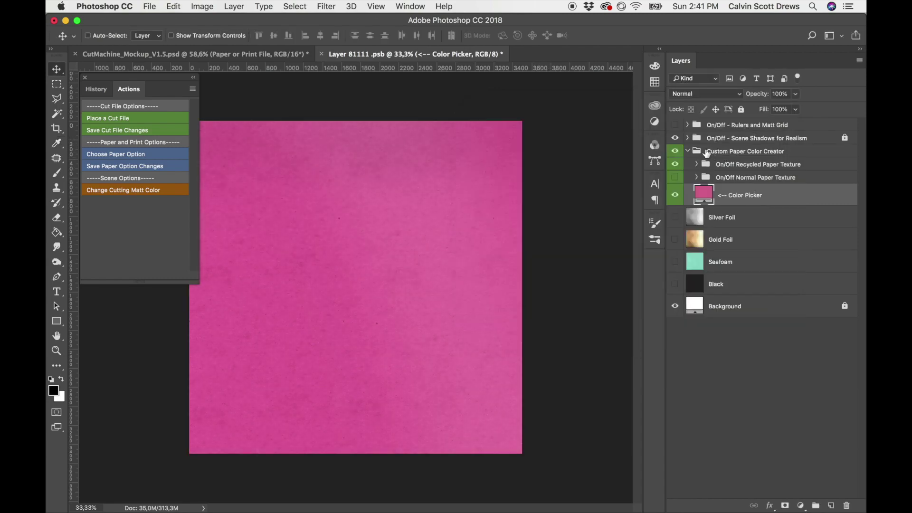
{"action": "left_click", "coordinate": [688, 152]}
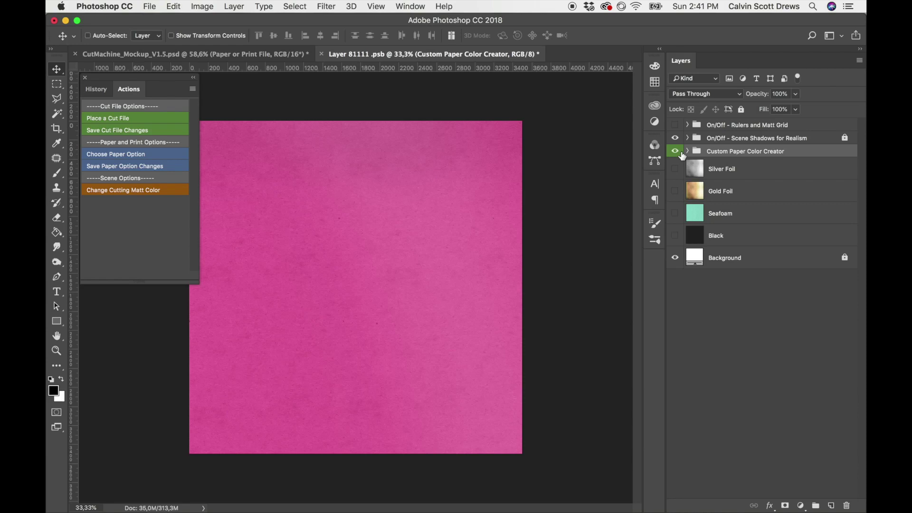
Step: Briefly preview the Gold Foil texture, then restore the pink Custom Paper Color Creator fill
{"action": "left_click", "coordinate": [676, 152]}
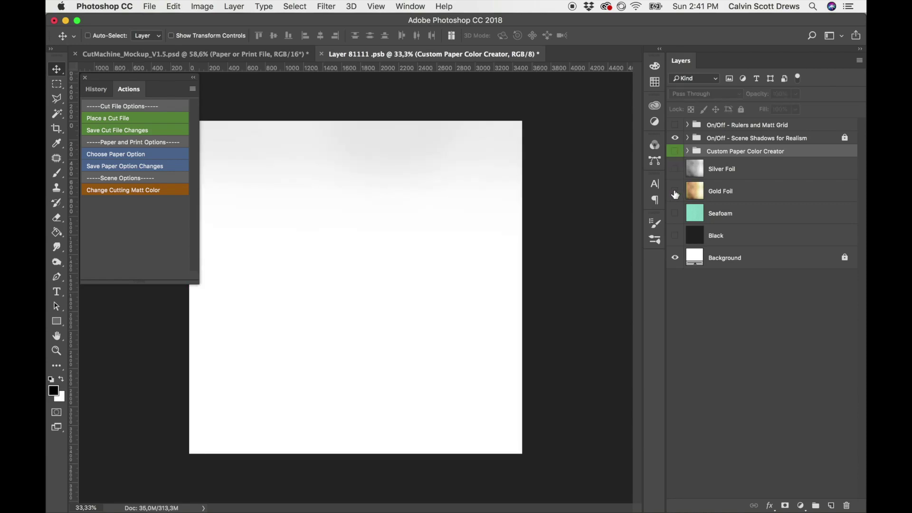
{"action": "left_click", "coordinate": [675, 191]}
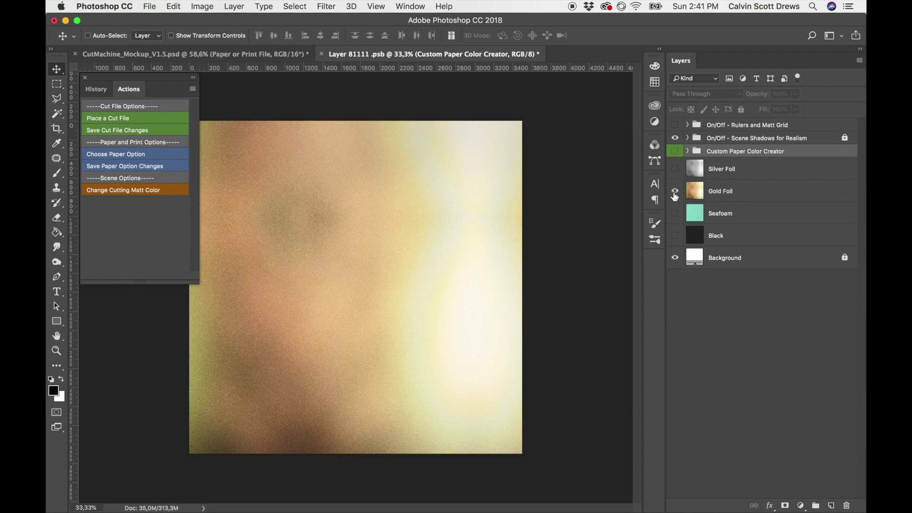
{"action": "left_click", "coordinate": [675, 191]}
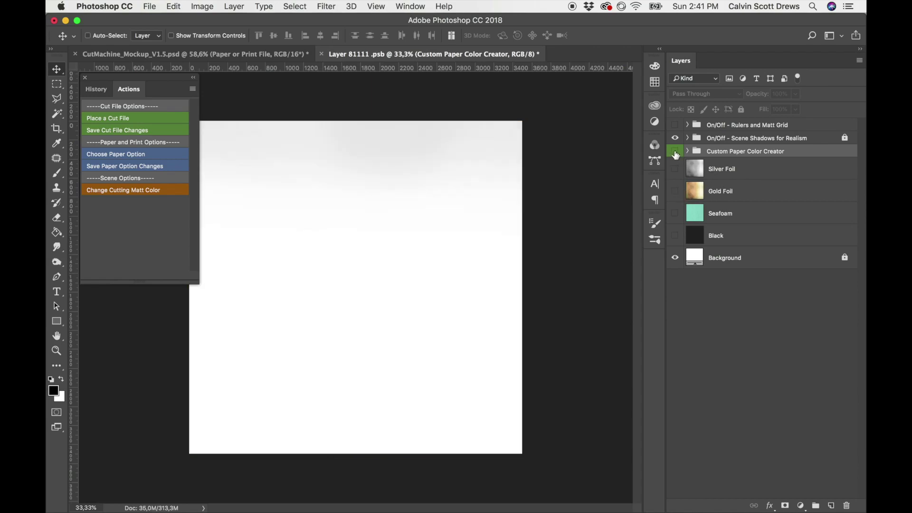
{"action": "left_click", "coordinate": [676, 151]}
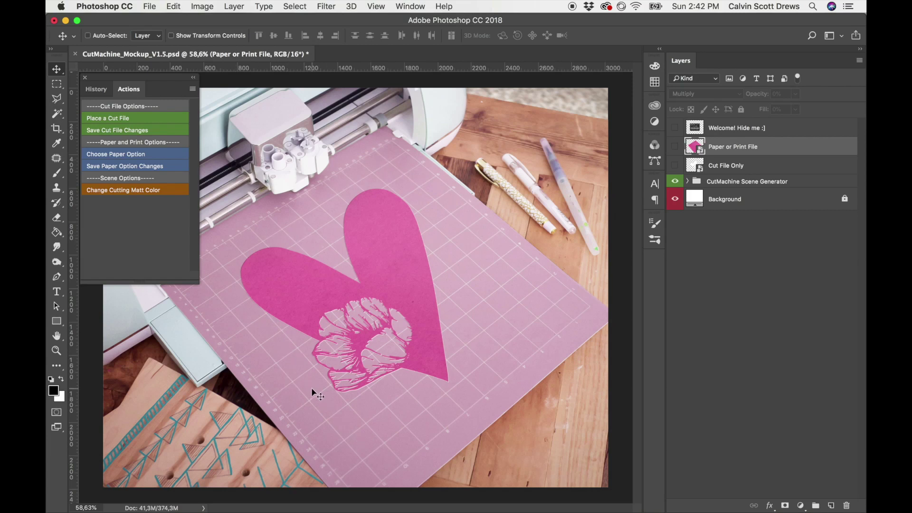
Step: Recolour the cutting mat soft green with Hue +24 and Saturation -47
{"action": "left_click", "coordinate": [124, 197]}
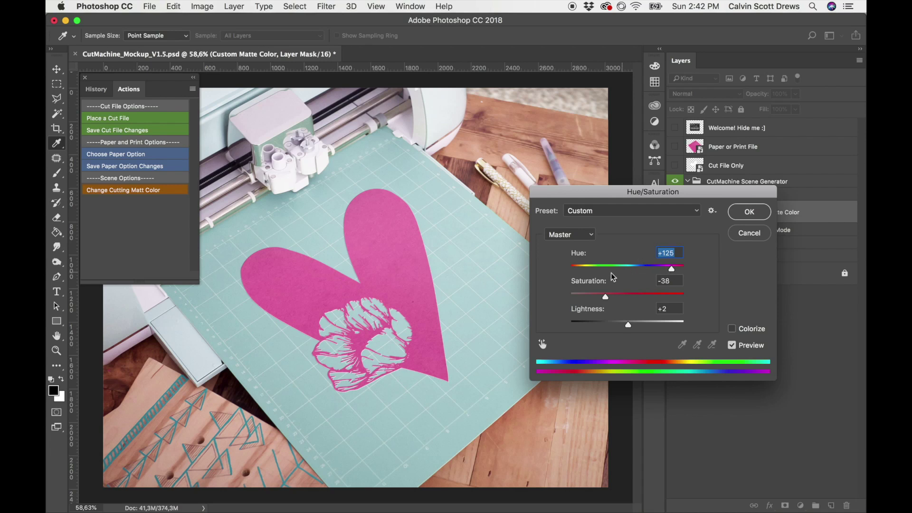
{"action": "left_click_drag", "start_coordinate": [675, 270], "coordinate": [641, 272]}
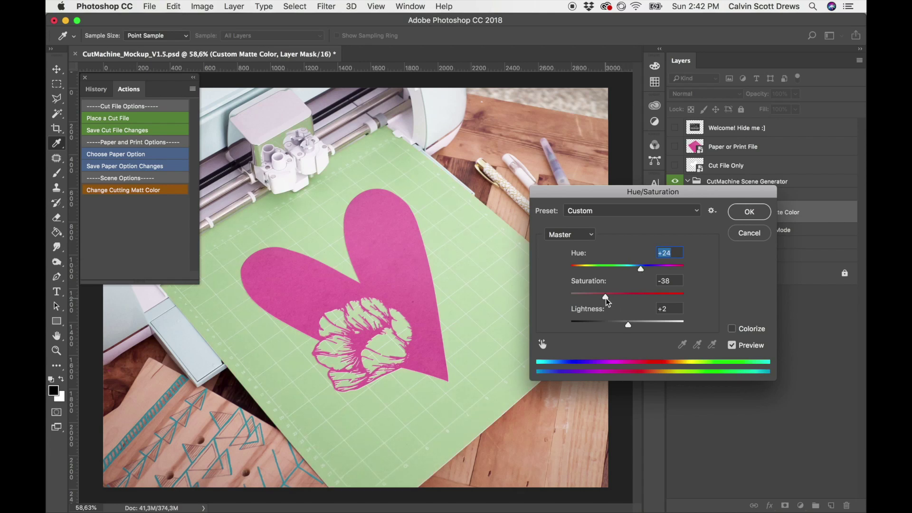
{"action": "mouse_move", "coordinate": [606, 298]}
{"action": "left_mouse_down"}
{"action": "mouse_move", "coordinate": [623, 299]}
{"action": "mouse_move", "coordinate": [602, 300]}
{"action": "left_mouse_up"}
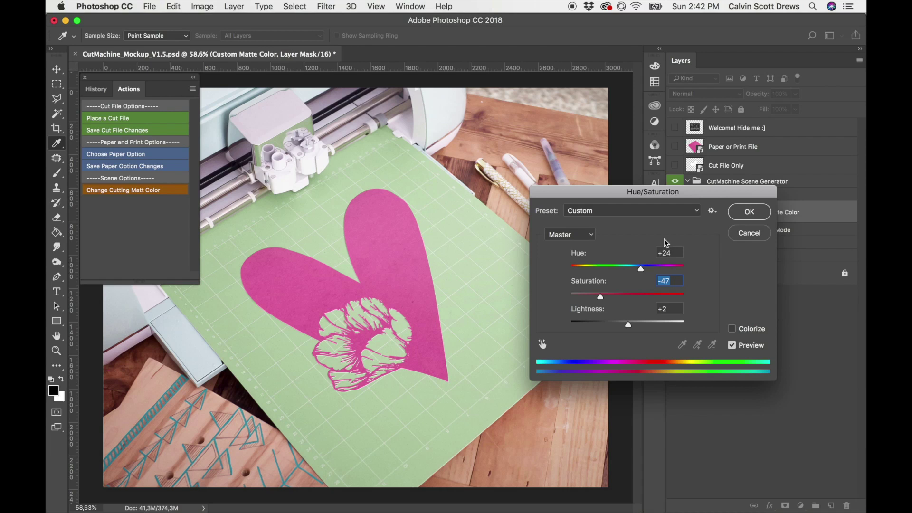
{"action": "left_click", "coordinate": [746, 215]}
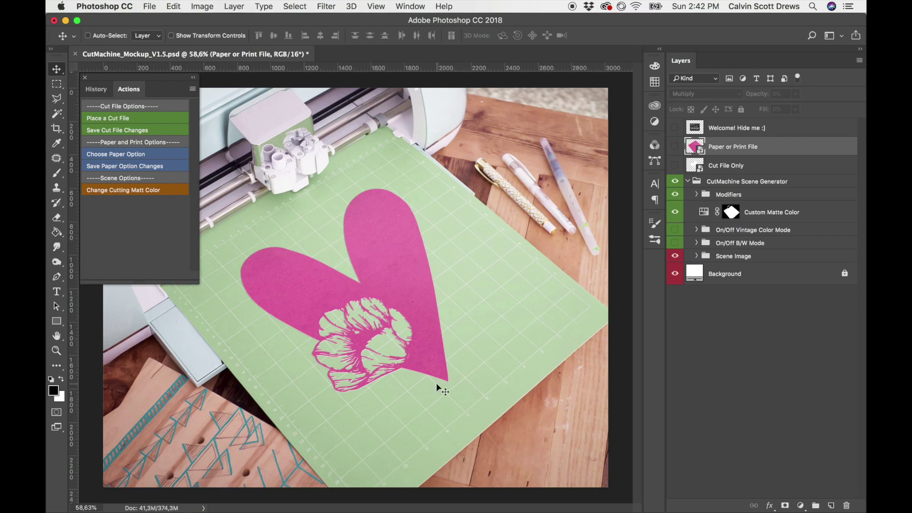
{"action": "left_click", "coordinate": [153, 6]}
{"action": "mouse_move", "coordinate": [247, 151]}
{"action": "left_click", "coordinate": [332, 197]}
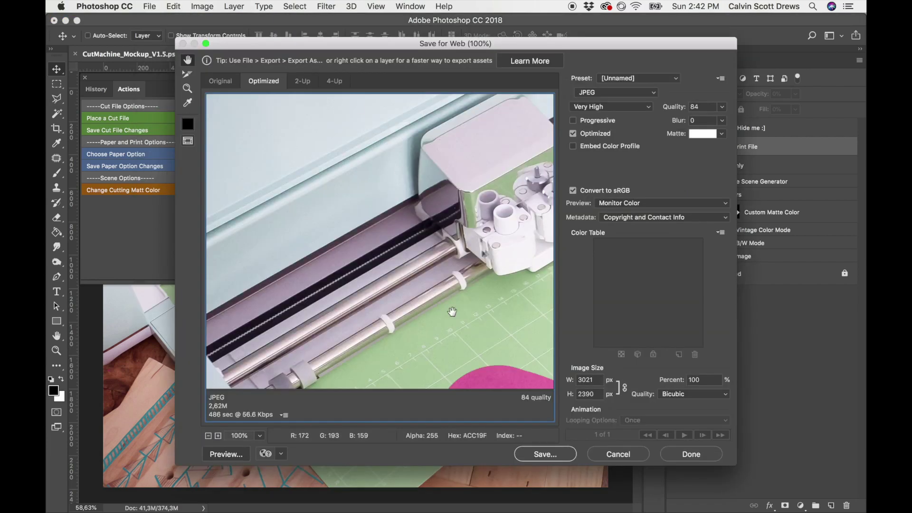
{"action": "left_click_drag", "start_coordinate": [453, 312], "coordinate": [466, 255]}
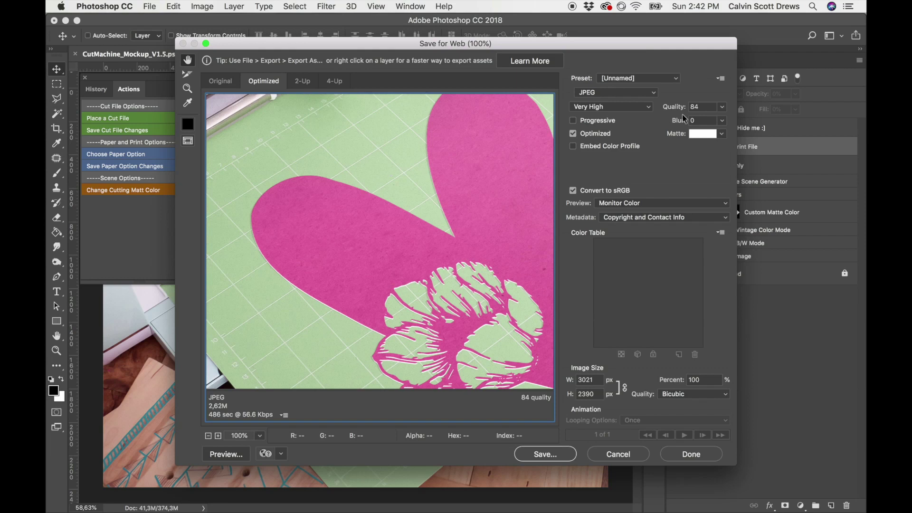
{"action": "left_click_drag", "start_coordinate": [486, 298], "coordinate": [433, 235]}
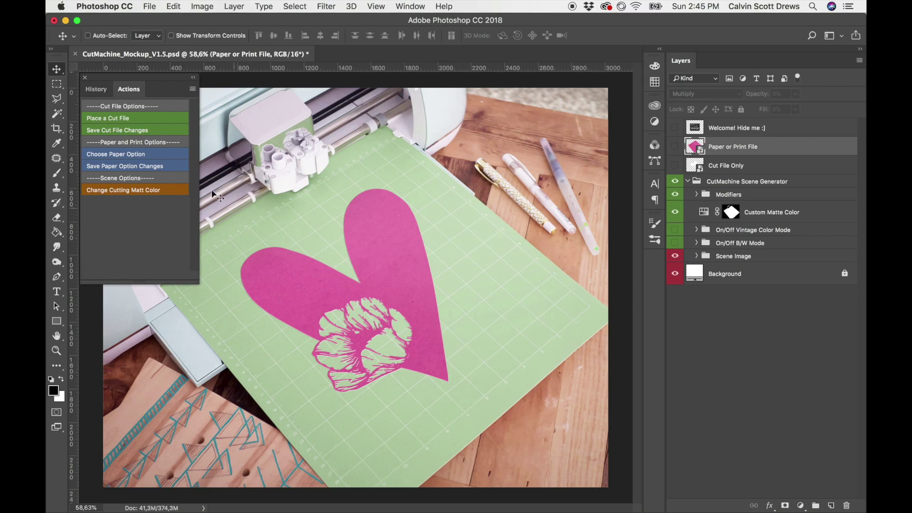
Step: In the cut file, hide the heart layer and place Cutfile_Flowers.png linked
{"action": "left_click", "coordinate": [112, 119]}
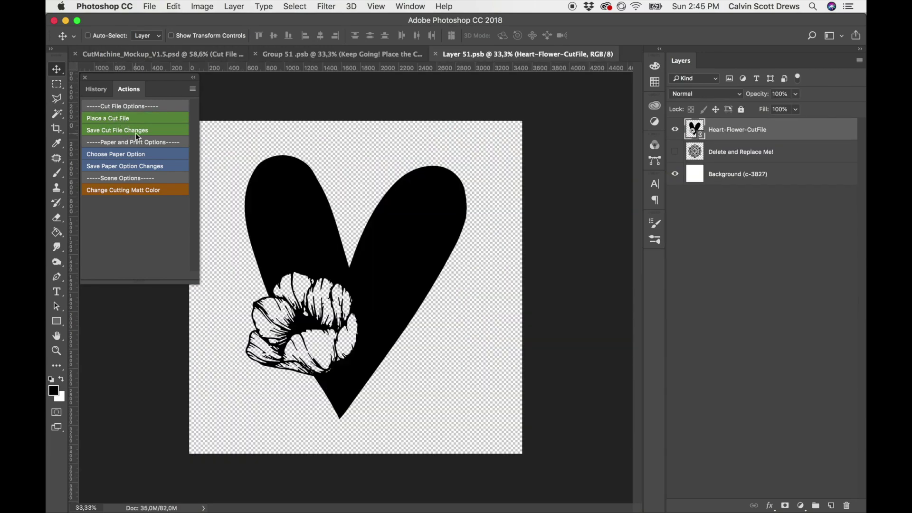
{"action": "left_click", "coordinate": [676, 135]}
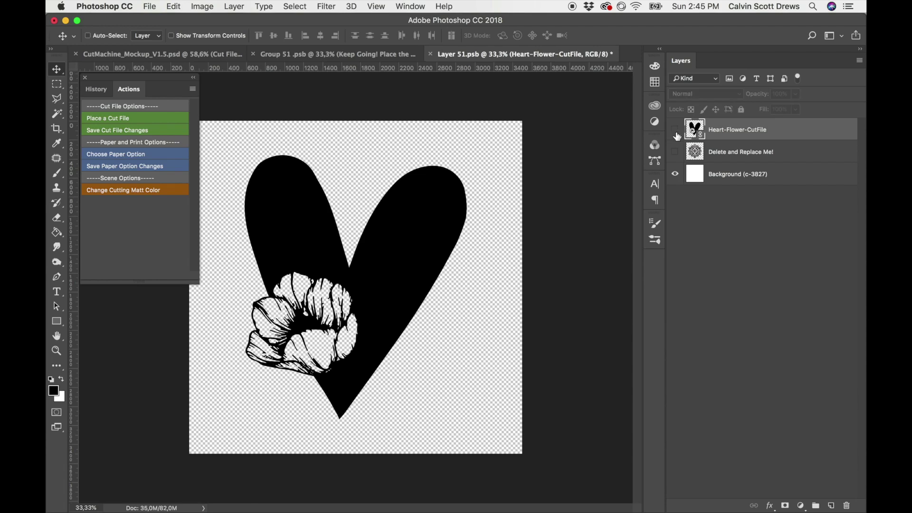
{"action": "left_click", "coordinate": [676, 135]}
{"action": "left_click", "coordinate": [677, 135]}
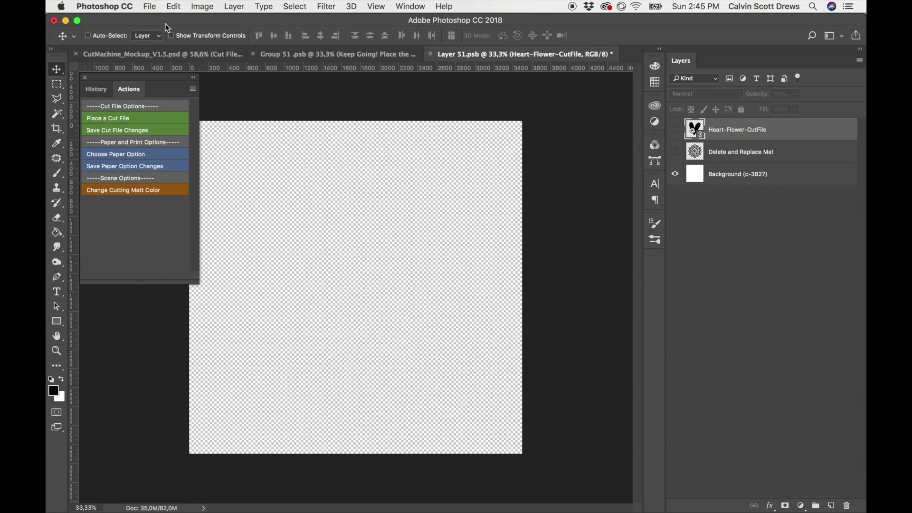
{"action": "left_click", "coordinate": [150, 6]}
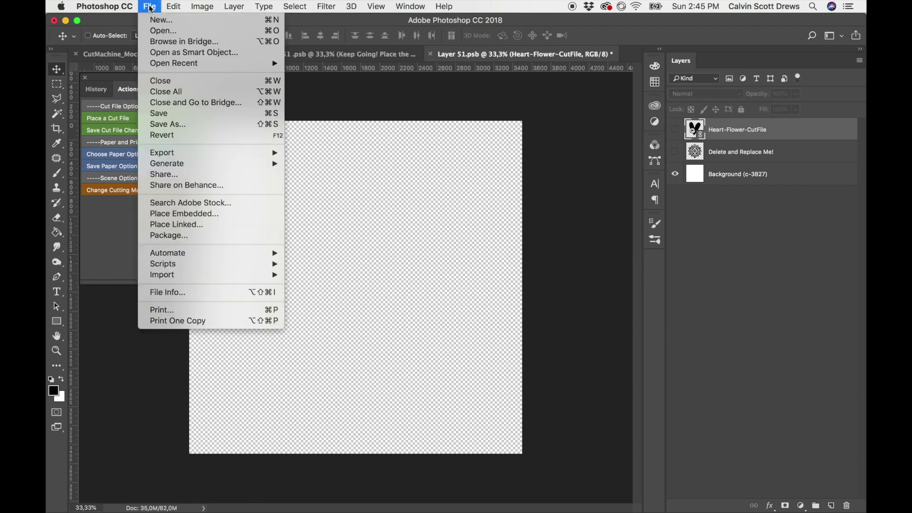
{"action": "left_click", "coordinate": [169, 225]}
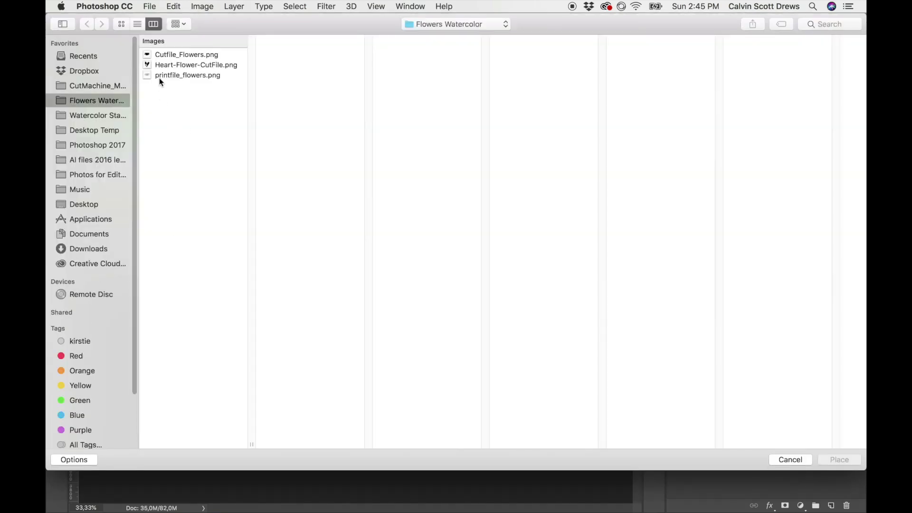
{"action": "left_click", "coordinate": [164, 54]}
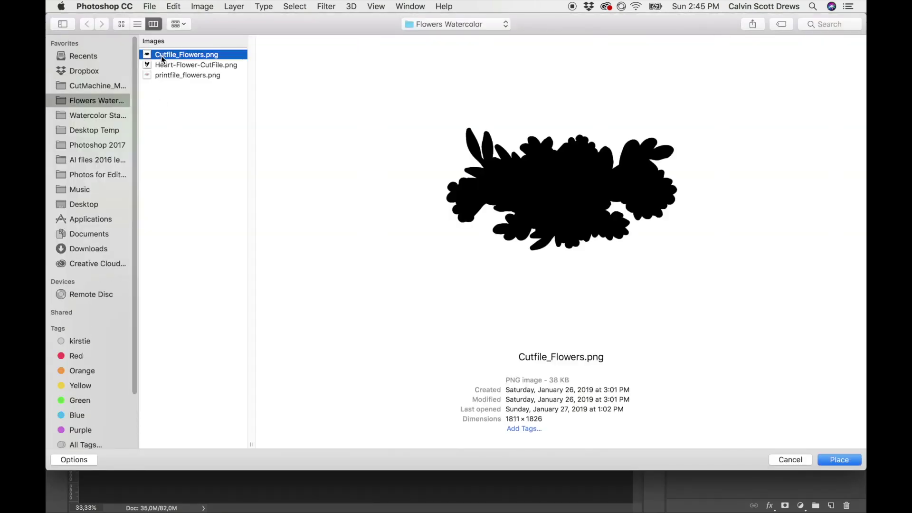
{"action": "left_click", "coordinate": [847, 460]}
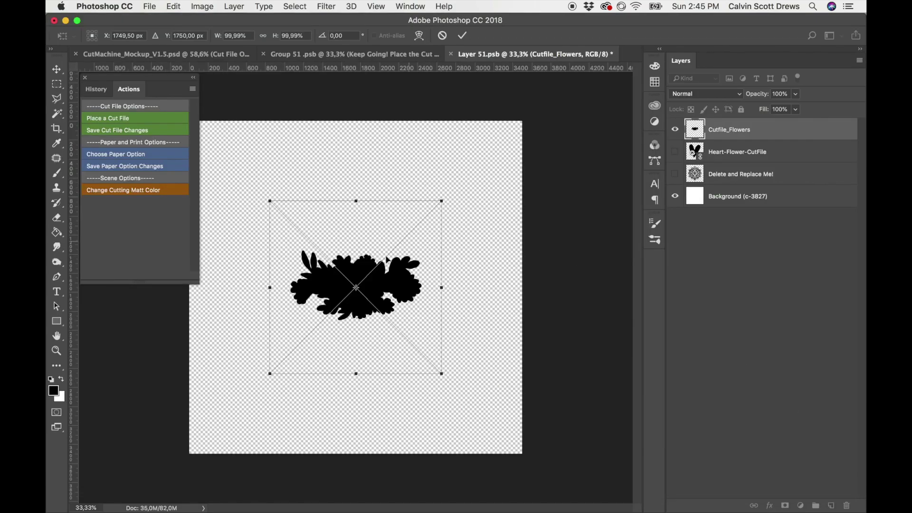
Step: Toggle snapping and enlarge the flower silhouette to about 193% to fill the canvas
{"action": "left_click", "coordinate": [376, 7]}
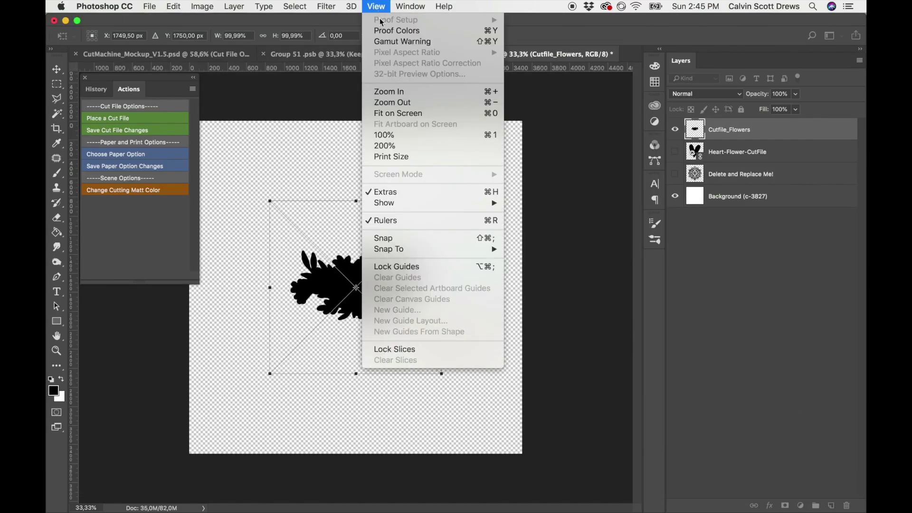
{"action": "left_click", "coordinate": [392, 239]}
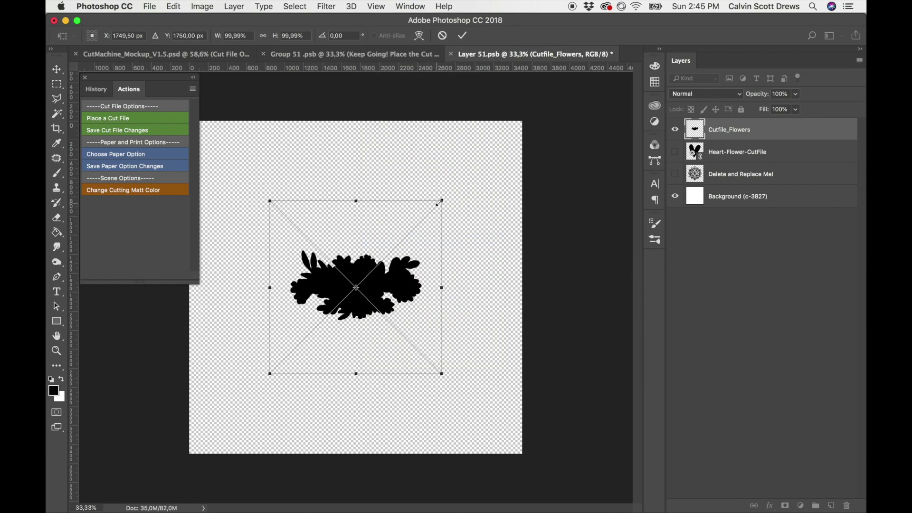
{"action": "left_click_drag", "start_coordinate": [442, 200], "coordinate": [523, 121]}
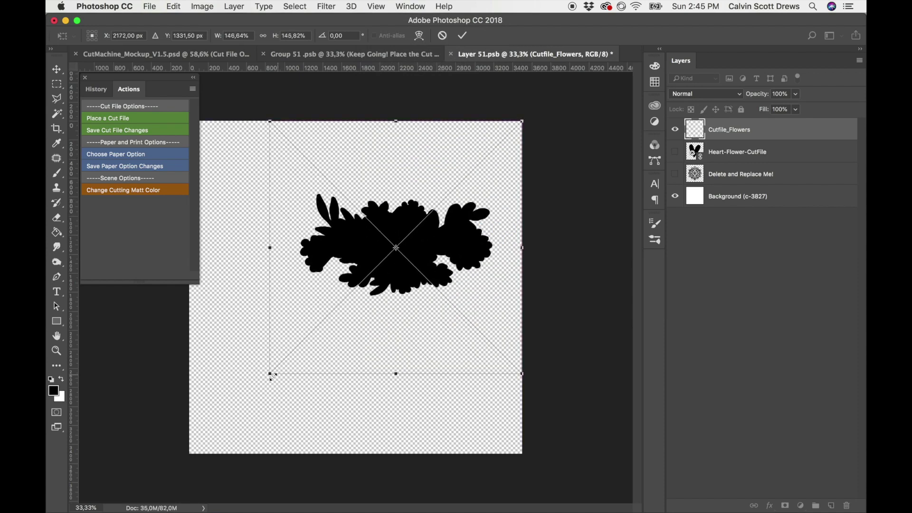
{"action": "left_click_drag", "start_coordinate": [270, 374], "coordinate": [189, 454]}
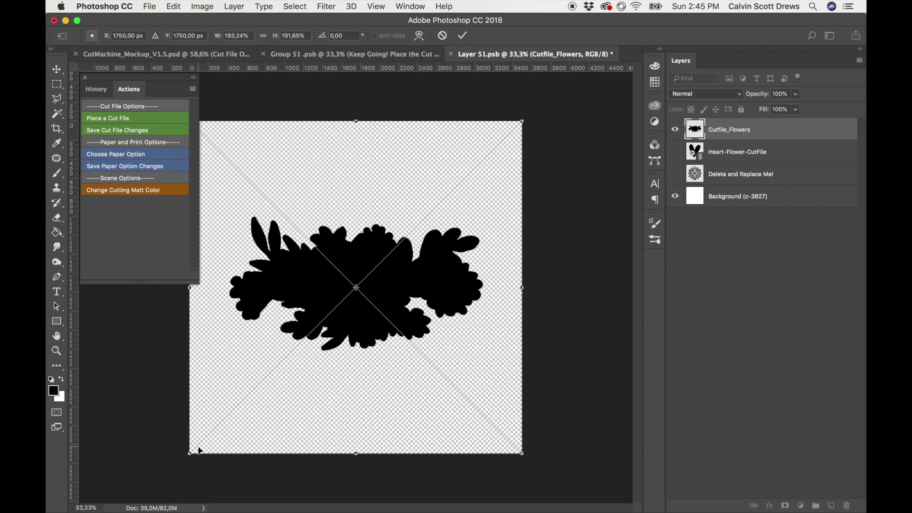
{"action": "key", "text": "Return"}
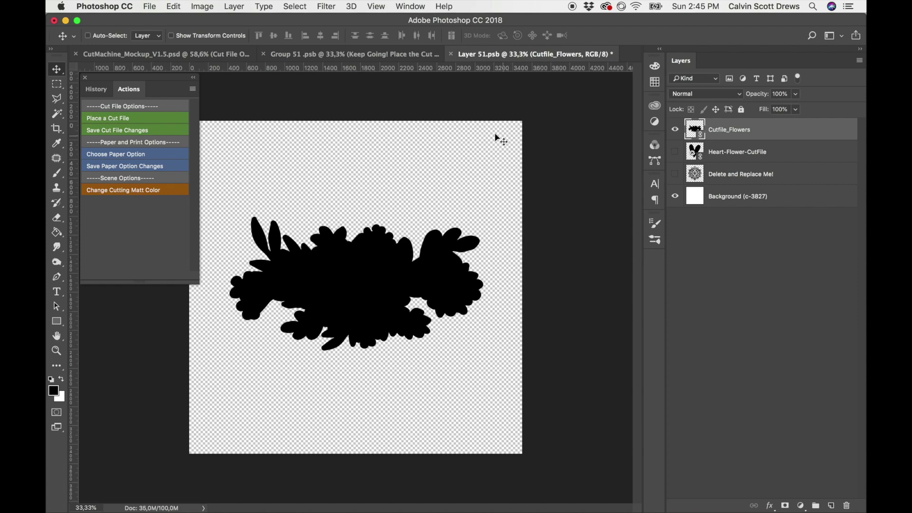
Step: Run Save Cut File Changes so the flower silhouette appears in pink on the mint mat
{"action": "left_click", "coordinate": [122, 130]}
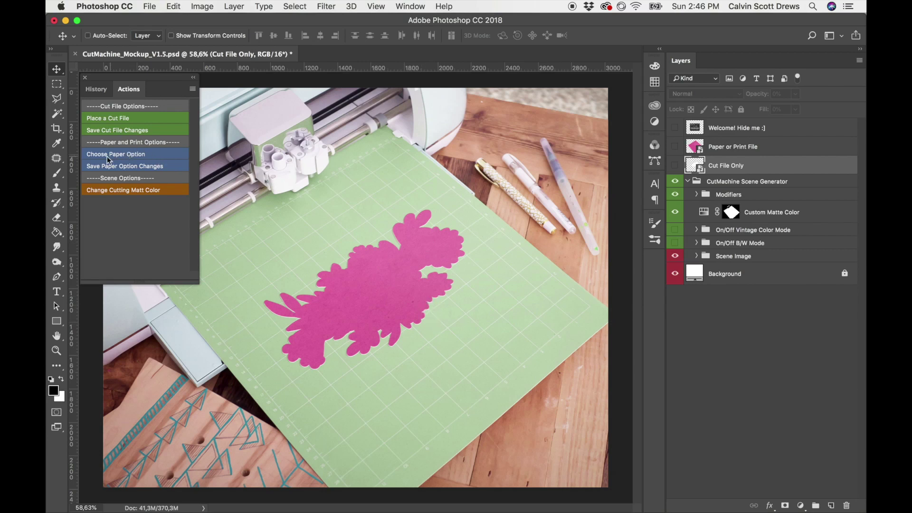
Step: In the paper file, hide the pink colour fill and place printfile_flowers.png linked
{"action": "left_click", "coordinate": [121, 155]}
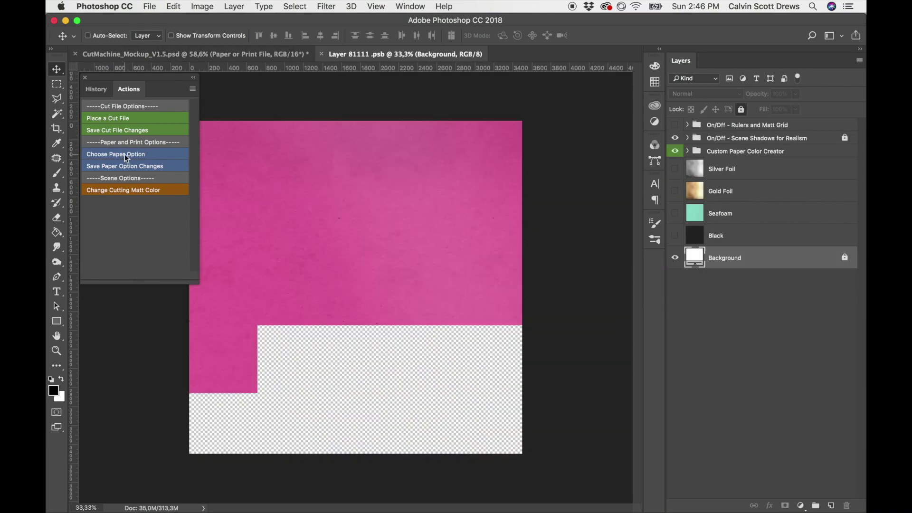
{"action": "left_click", "coordinate": [675, 152]}
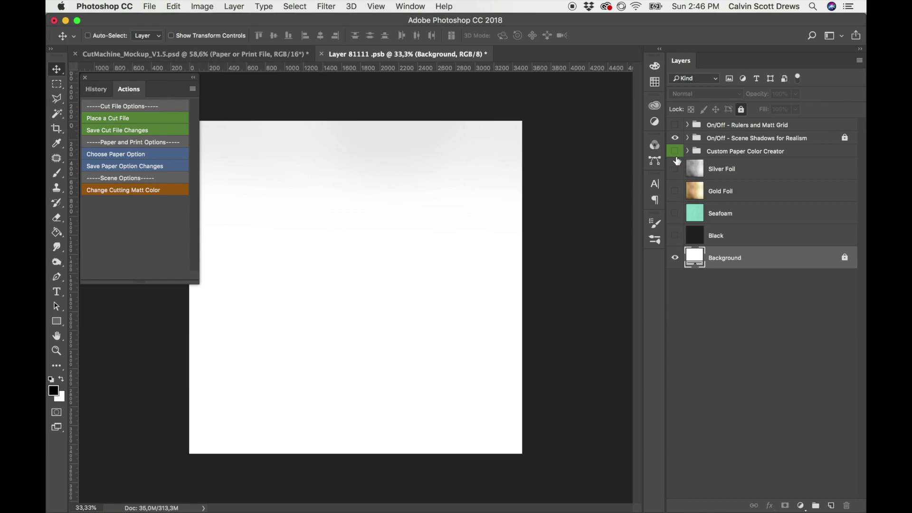
{"action": "left_click", "coordinate": [151, 8]}
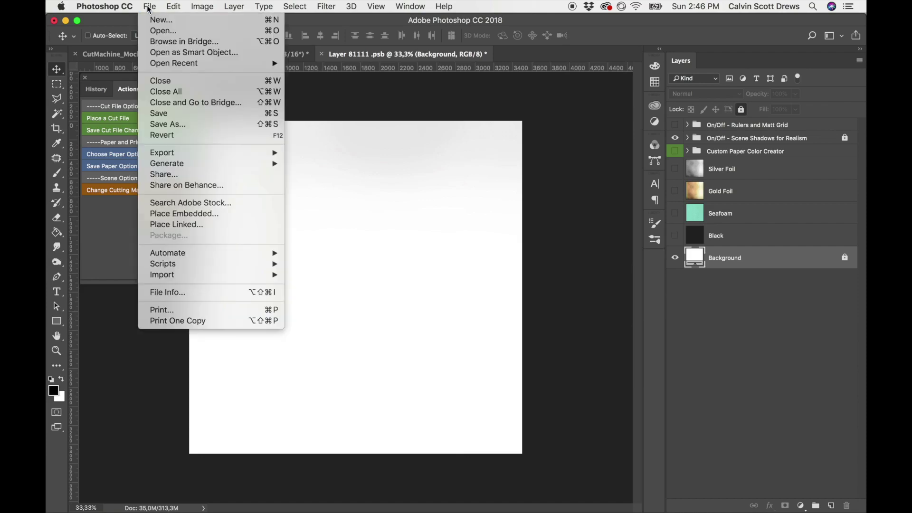
{"action": "left_click", "coordinate": [187, 224]}
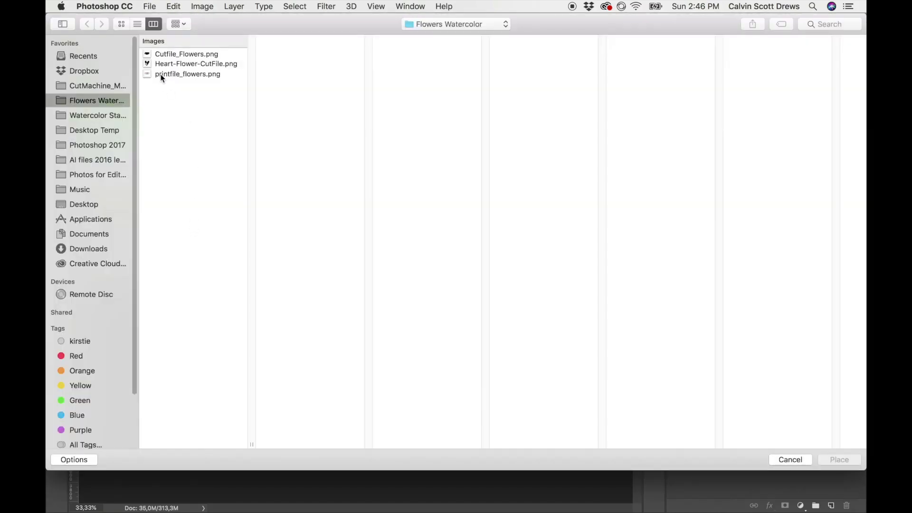
{"action": "left_click", "coordinate": [162, 76]}
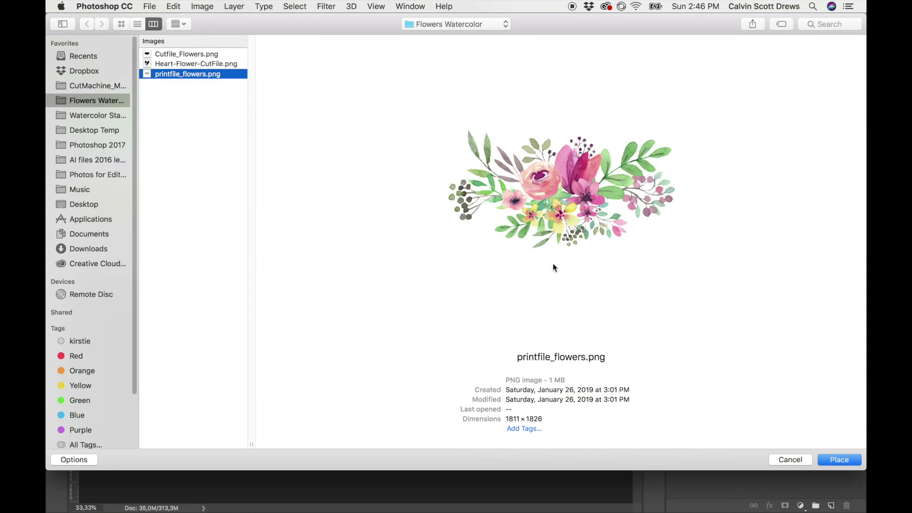
{"action": "left_click", "coordinate": [840, 460]}
Step: Toggle snapping and enlarge the watercolor flowers to about 190% across the canvas
{"action": "left_click", "coordinate": [380, 8]}
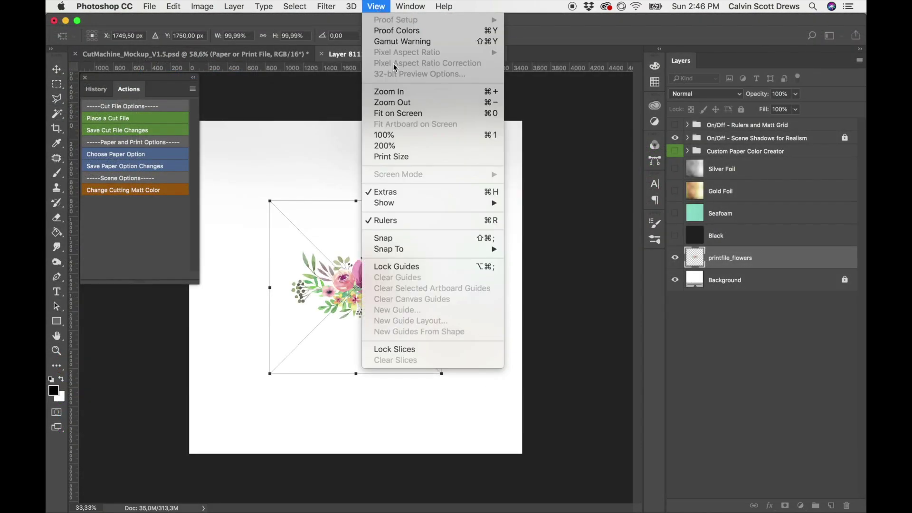
{"action": "left_click", "coordinate": [384, 246]}
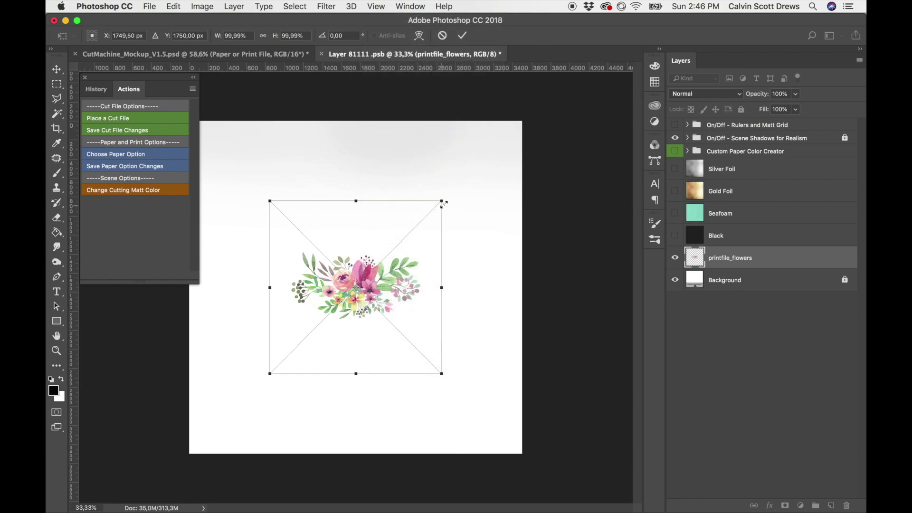
{"action": "left_click_drag", "start_coordinate": [442, 201], "coordinate": [523, 119]}
{"action": "left_click_drag", "start_coordinate": [269, 374], "coordinate": [191, 452]}
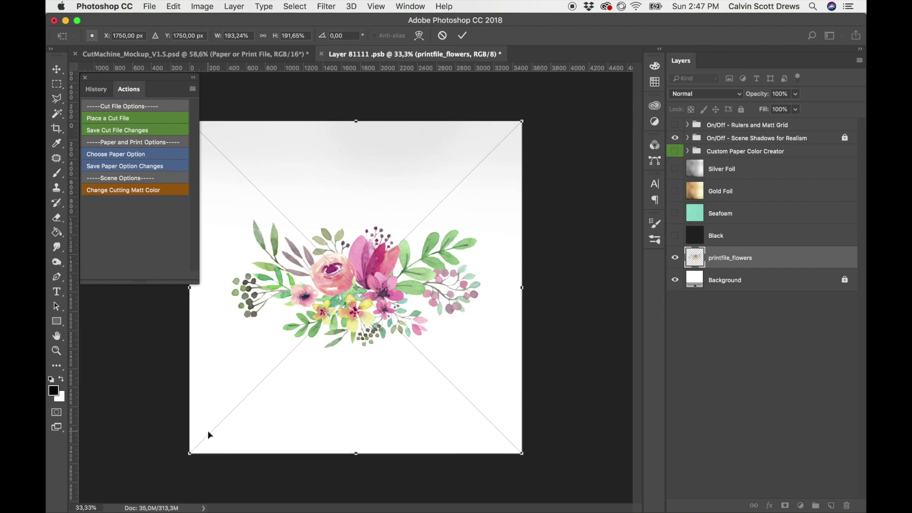
{"action": "key", "text": "Return"}
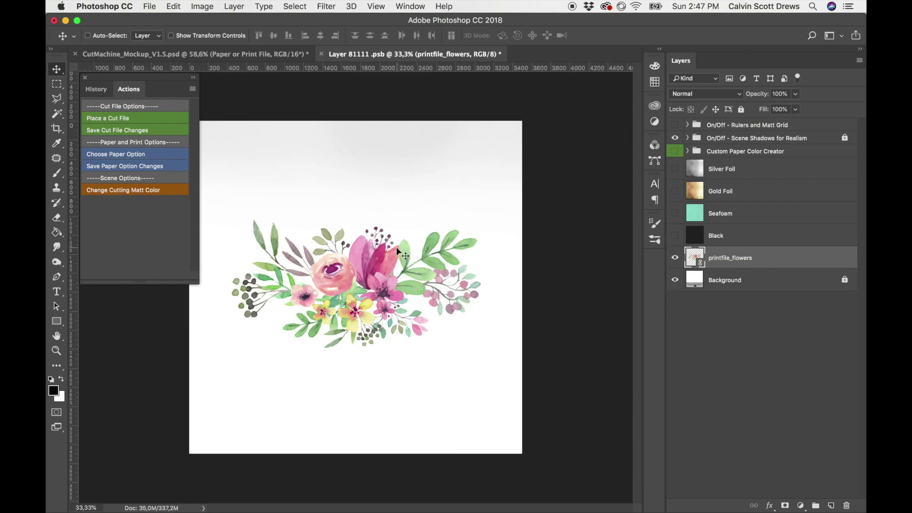
Step: Save the paper file so the flower cutout shows the watercolour bouquet print
{"action": "left_click", "coordinate": [118, 167]}
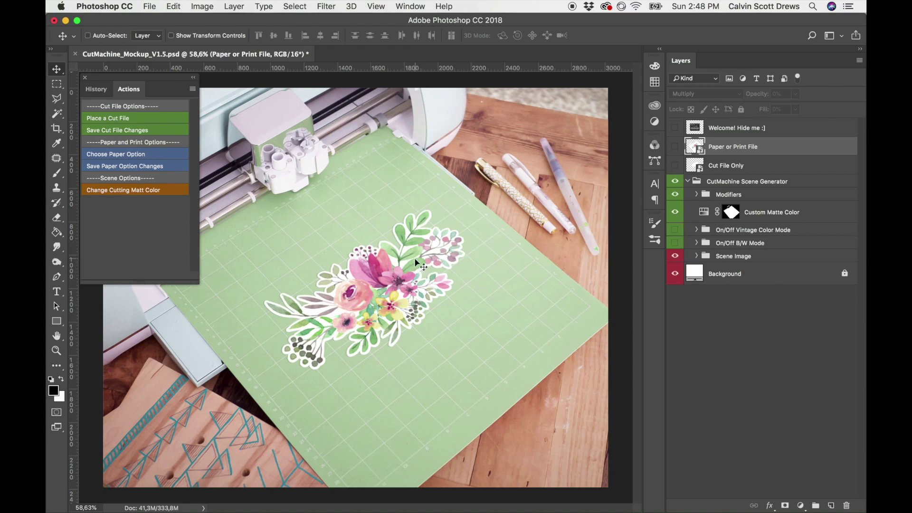
Step: In the cut file, hide Cutfile_Flowers and Heart-Flower-CutFile, show the 'Delete and Replace Me!' mandala, then save
{"action": "left_click", "coordinate": [115, 118]}
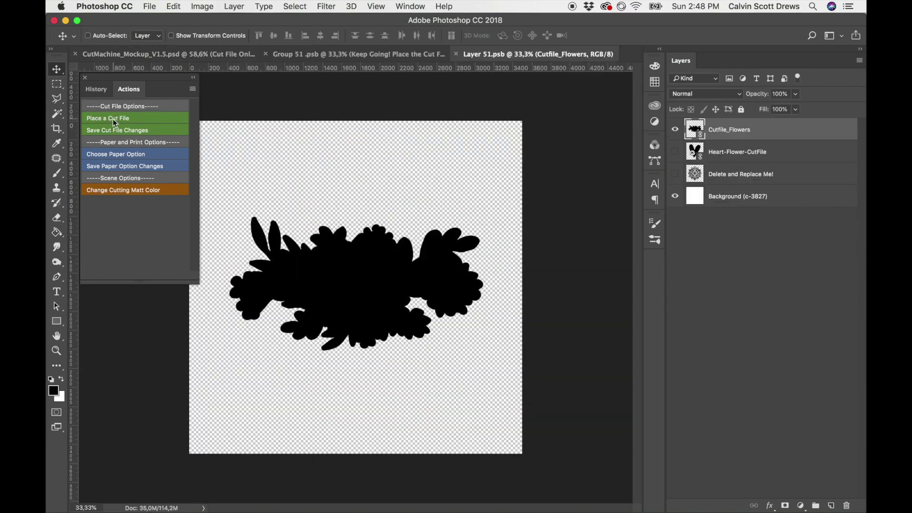
{"action": "left_click", "coordinate": [675, 130]}
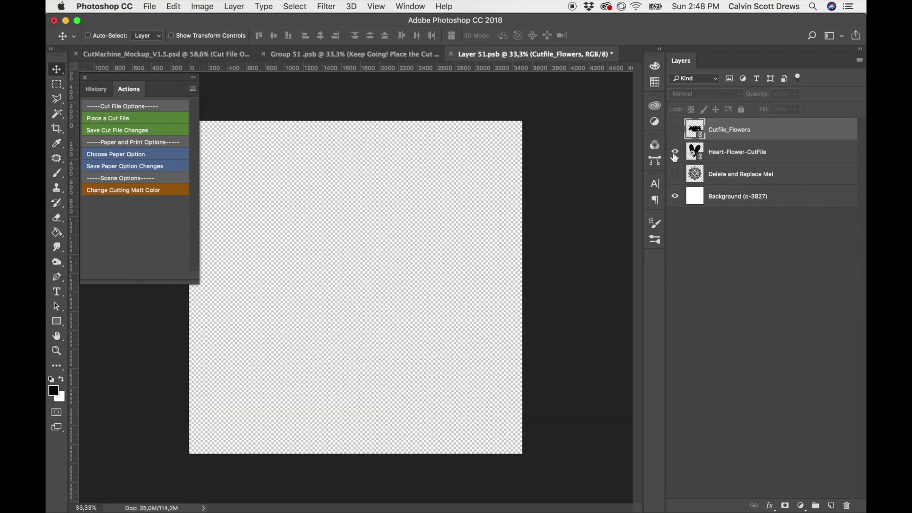
{"action": "left_click", "coordinate": [675, 153]}
{"action": "left_click", "coordinate": [675, 152]}
{"action": "left_click", "coordinate": [676, 174]}
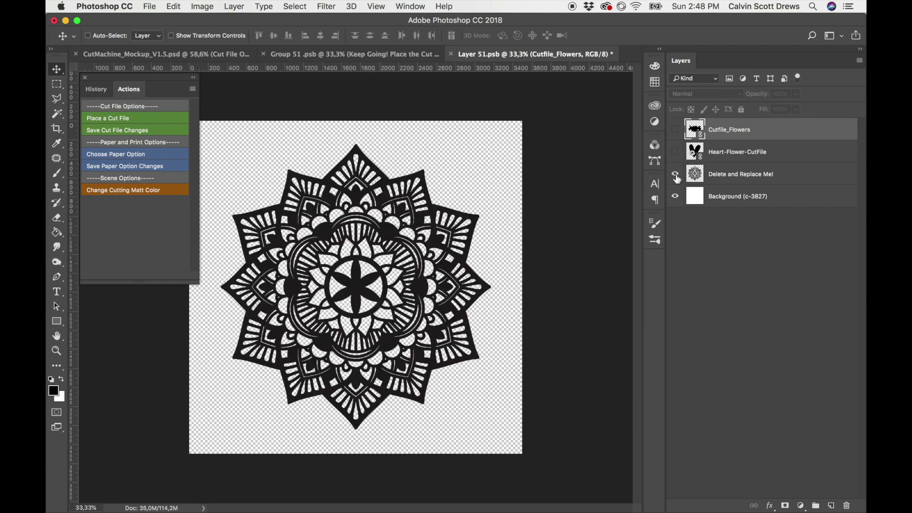
{"action": "left_click", "coordinate": [121, 131]}
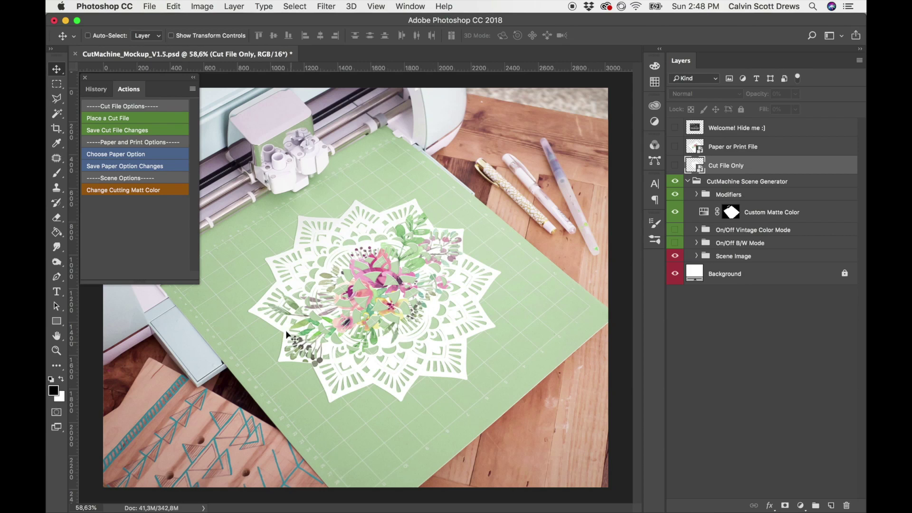
Step: In the paper file, hide printfile_flowers, show the Gold Foil layer, and save the change
{"action": "left_click", "coordinate": [114, 154]}
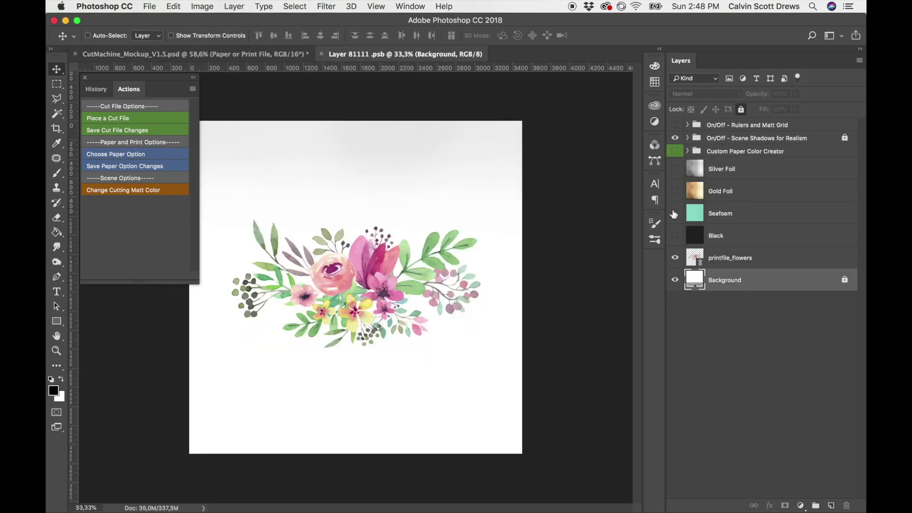
{"action": "left_click", "coordinate": [675, 258]}
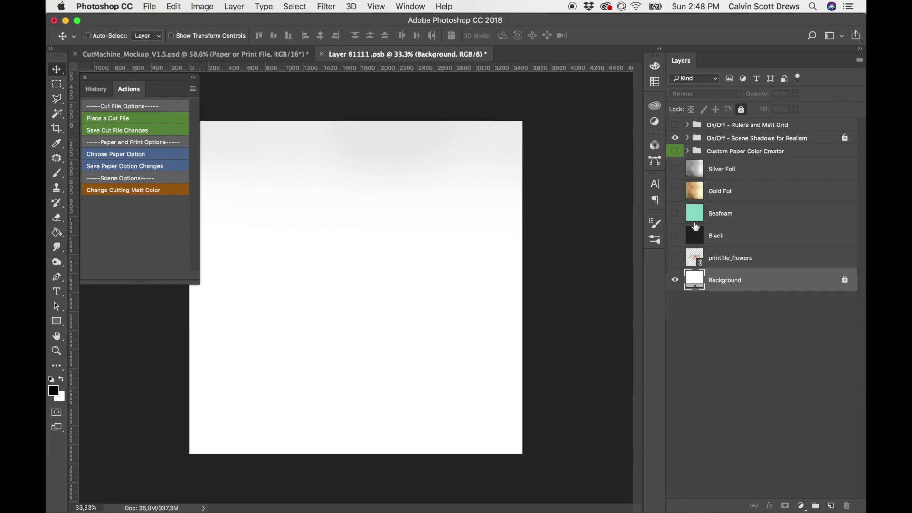
{"action": "left_click", "coordinate": [675, 191]}
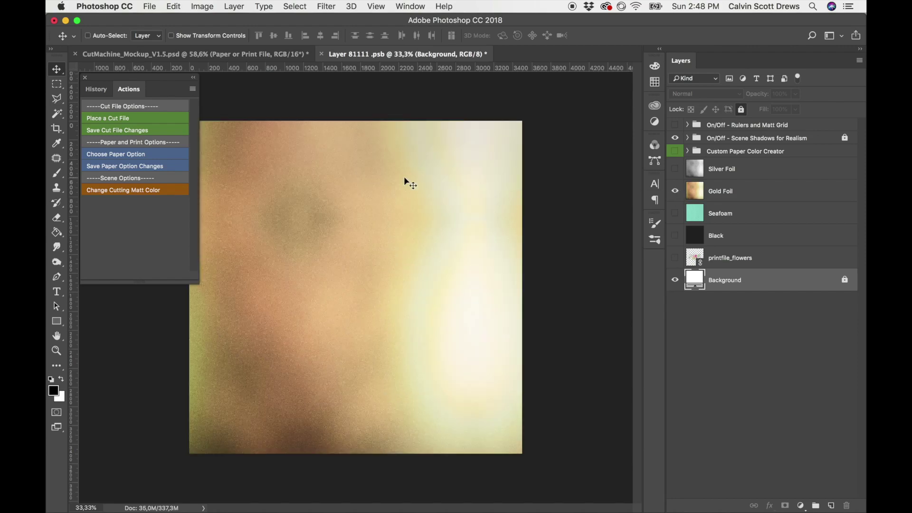
{"action": "left_click", "coordinate": [122, 166]}
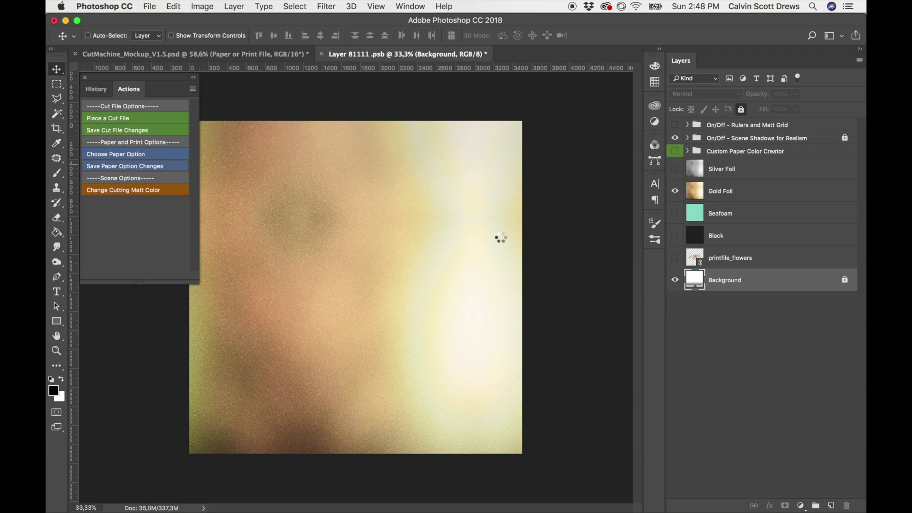